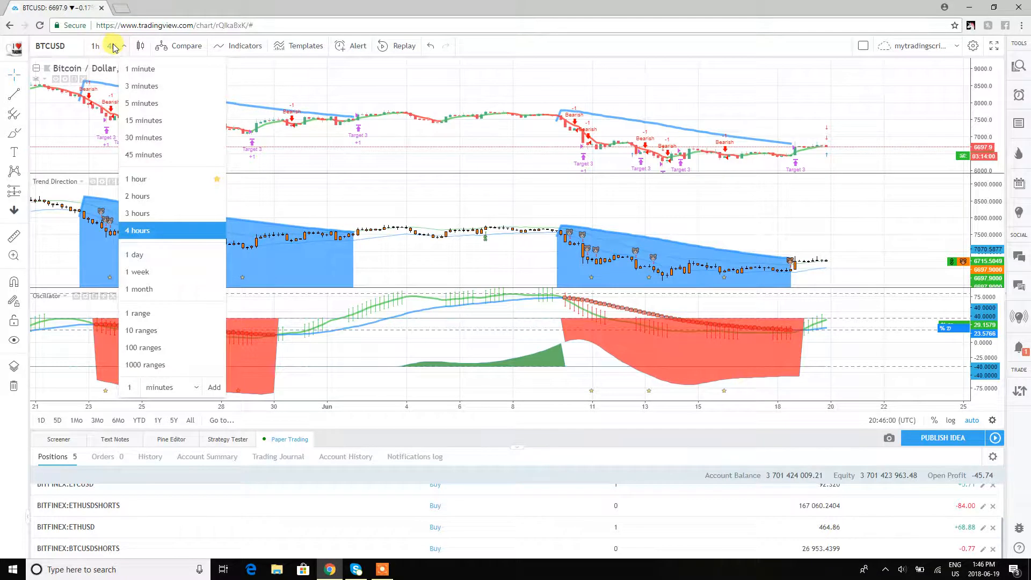
Step: Open the alerts manager beside the 4-hour BTCUSD chart
{"action": "left_click", "coordinate": [112, 47]}
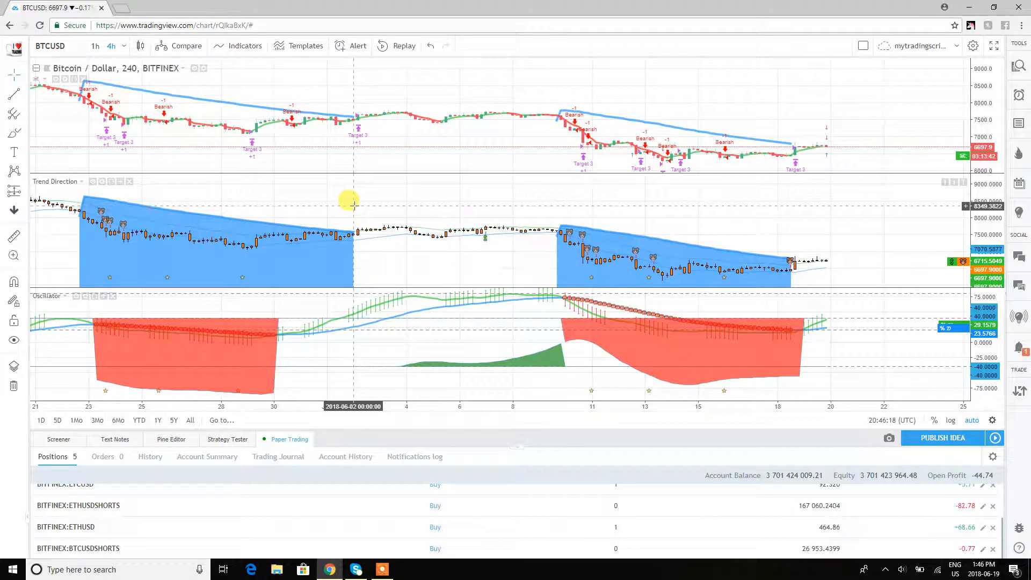
{"action": "left_click", "coordinate": [1018, 98]}
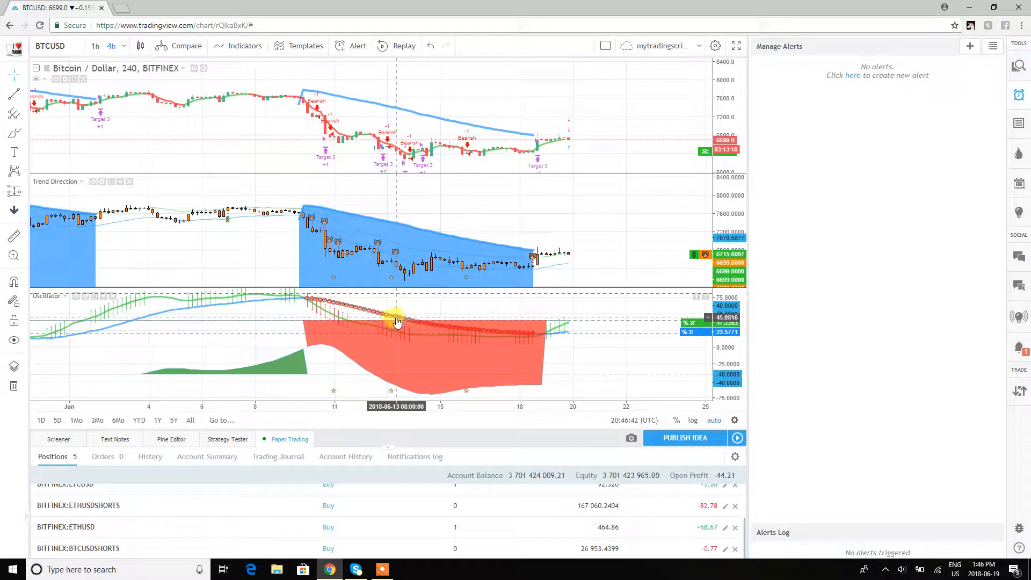
{"action": "left_click_drag", "start_coordinate": [233, 345], "coordinate": [497, 345]}
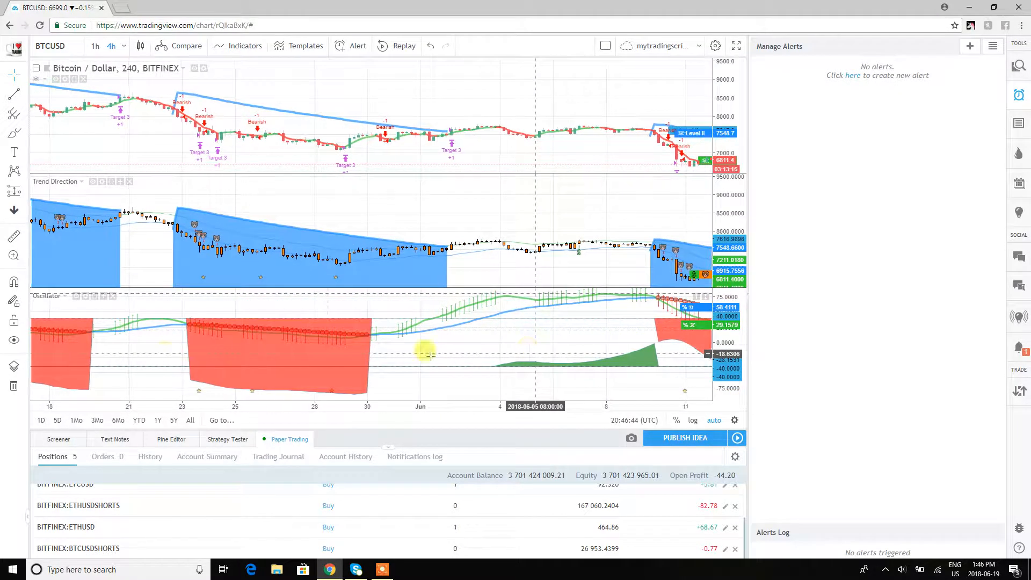
{"action": "left_click_drag", "start_coordinate": [173, 349], "coordinate": [218, 359]}
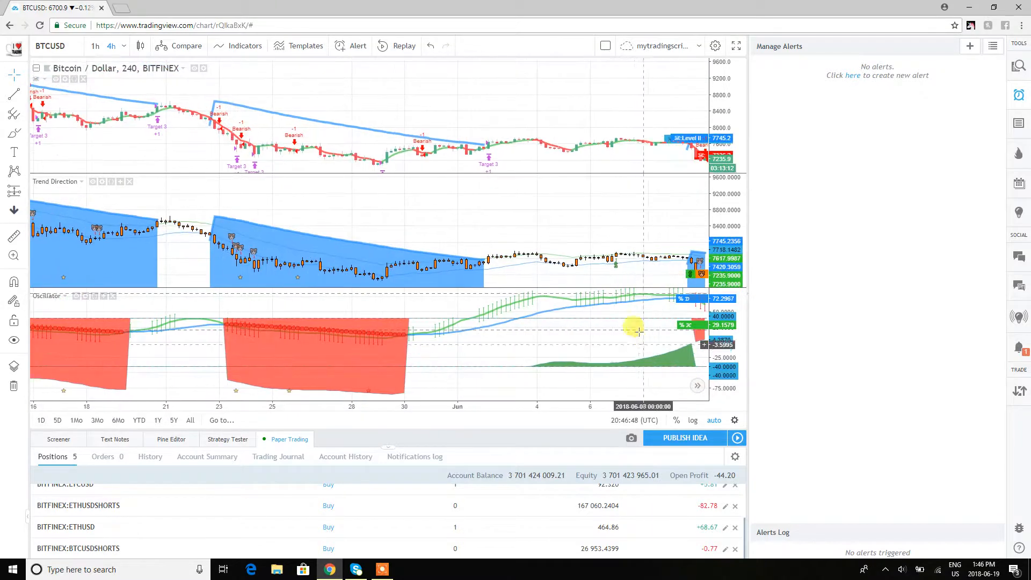
{"action": "left_click_drag", "start_coordinate": [636, 329], "coordinate": [265, 346]}
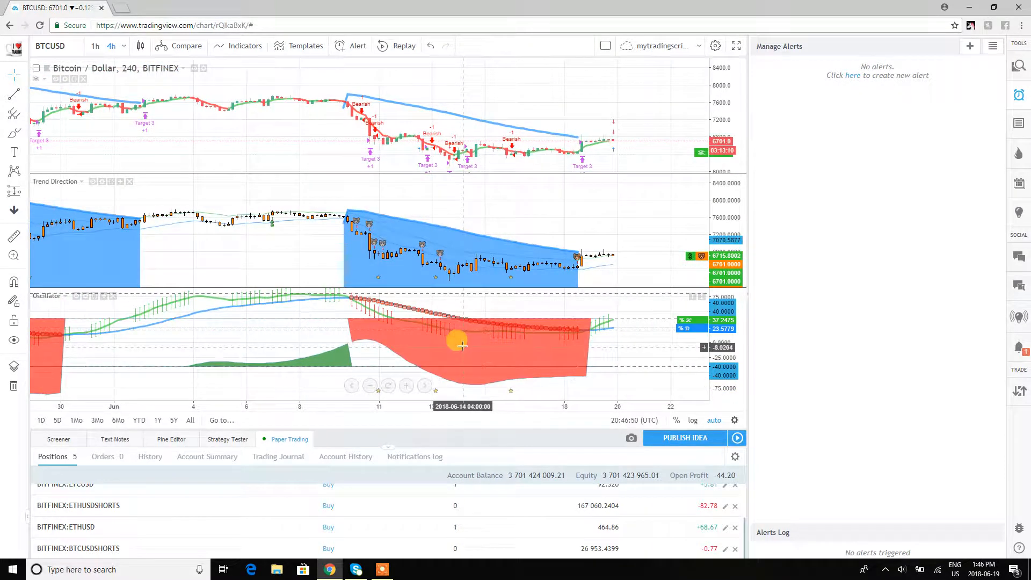
Step: Create a BTCUSD alert on the Oscillator for the Bullish 1 condition with the Chirpy sound
{"action": "right_click", "coordinate": [449, 318]}
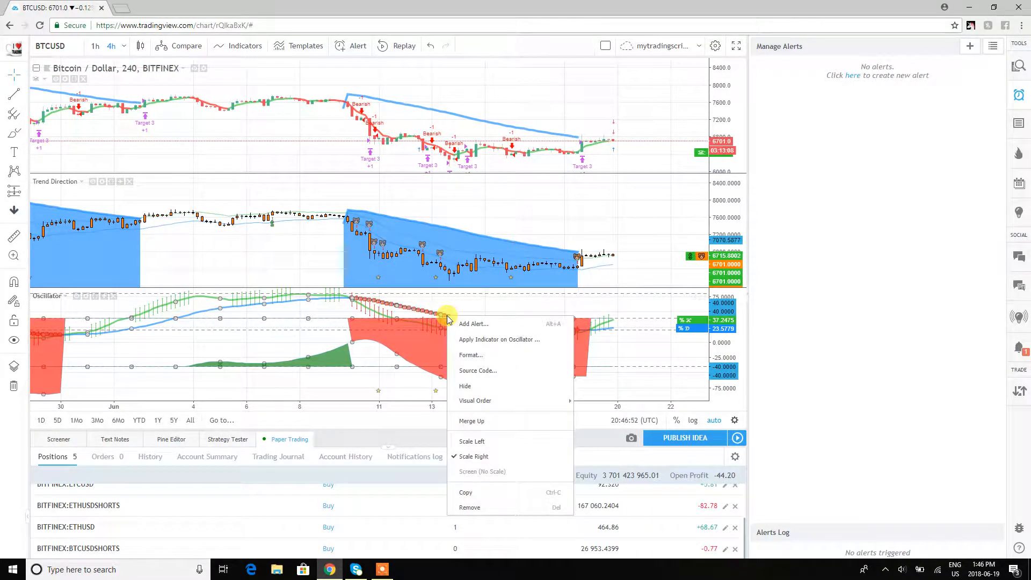
{"action": "left_click", "coordinate": [474, 324]}
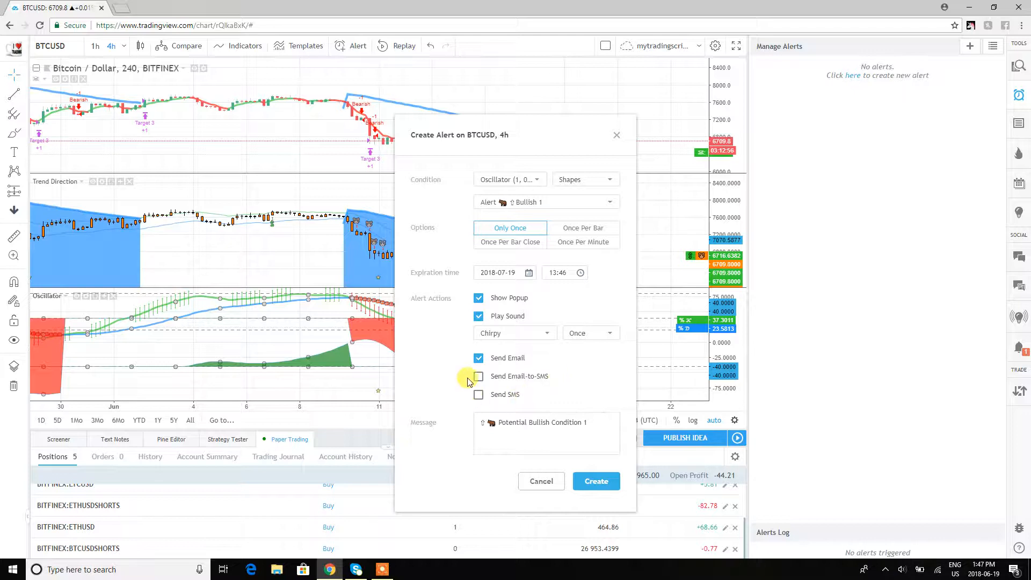
{"action": "left_click", "coordinate": [546, 337]}
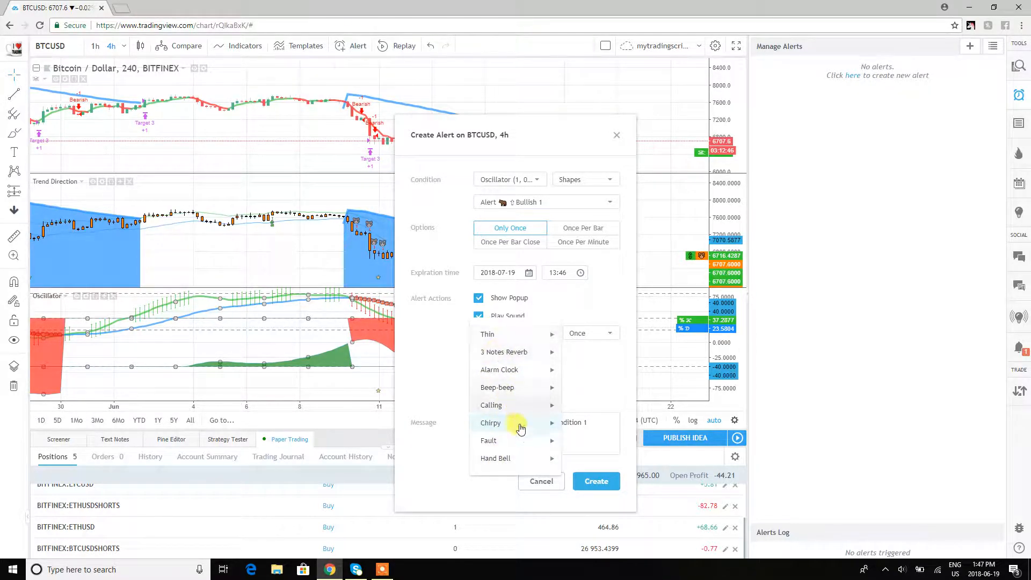
{"action": "left_click", "coordinate": [502, 423]}
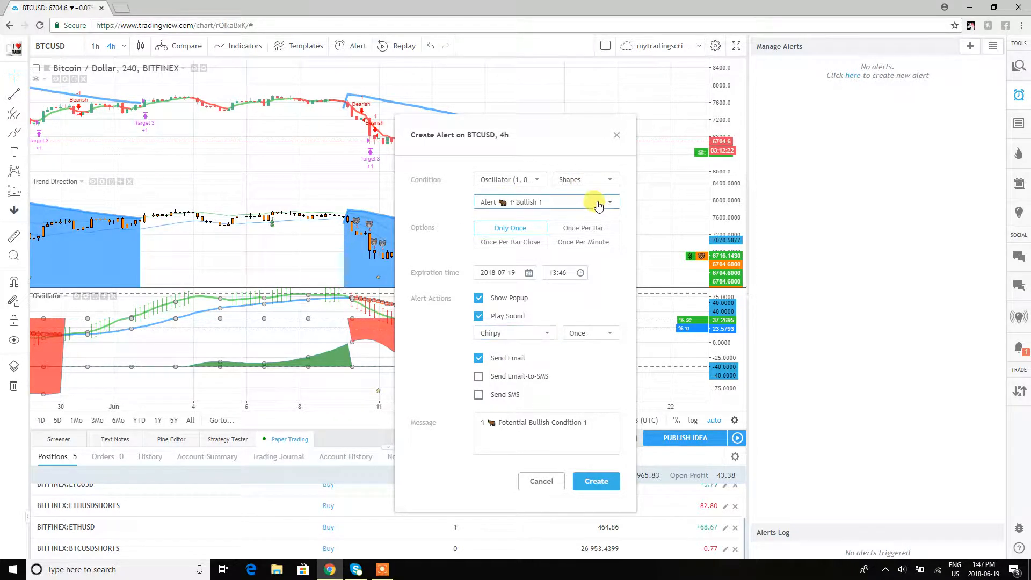
{"action": "left_click", "coordinate": [494, 203]}
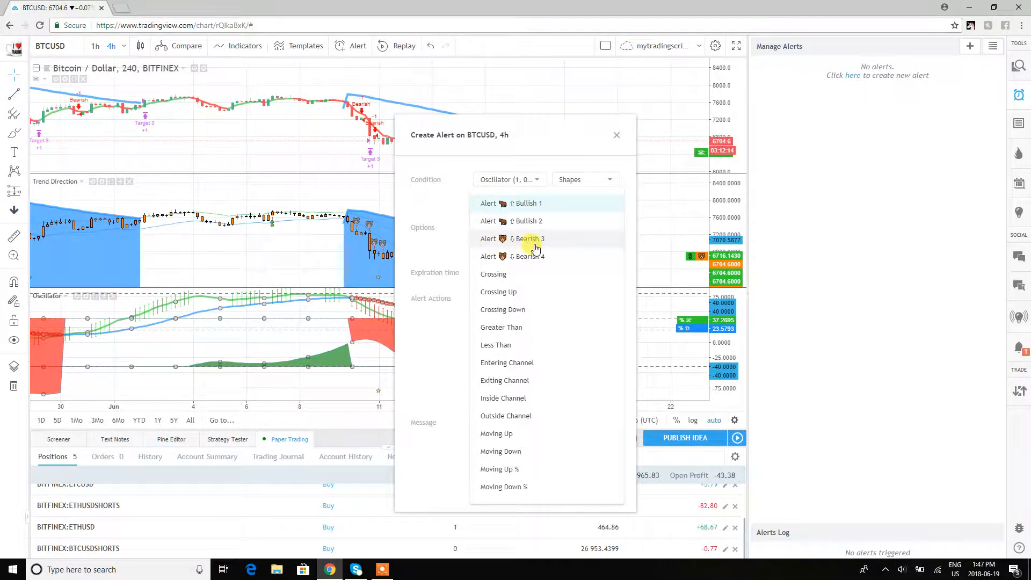
{"action": "left_click", "coordinate": [533, 203]}
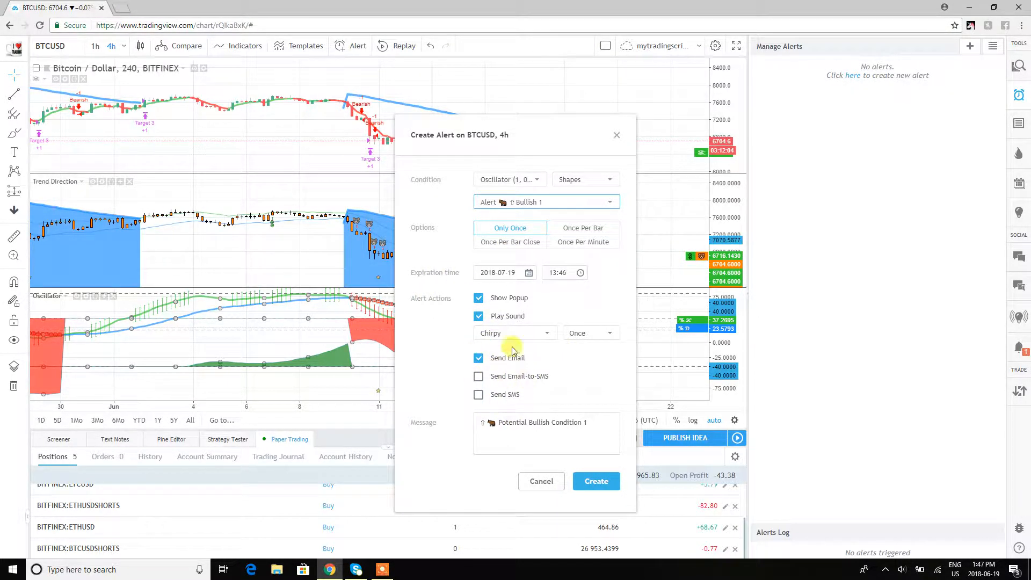
{"action": "left_click", "coordinate": [597, 481]}
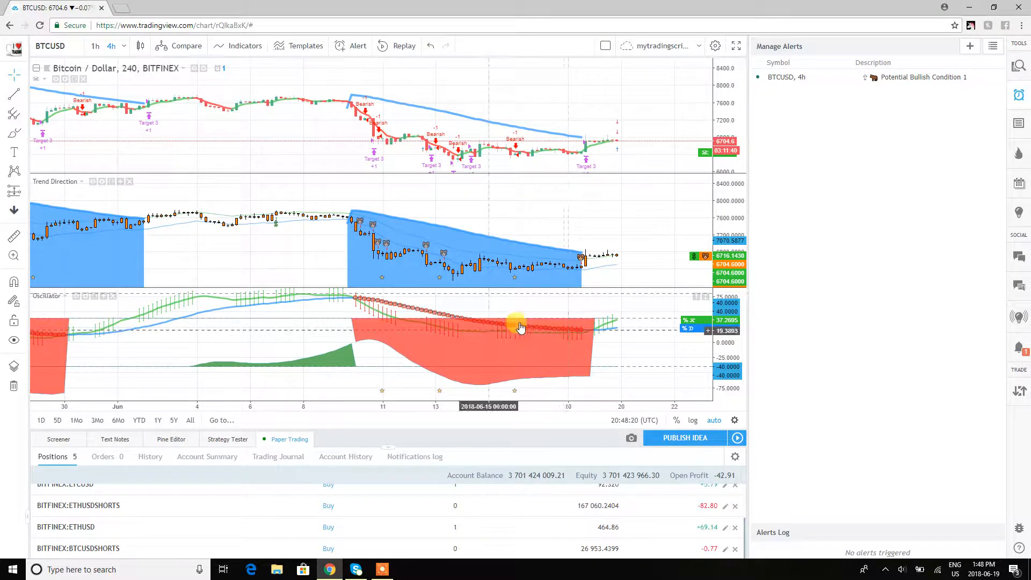
Step: Add a second Oscillator alert on BTCUSD for the Bullish 2 condition
{"action": "right_click", "coordinate": [545, 333]}
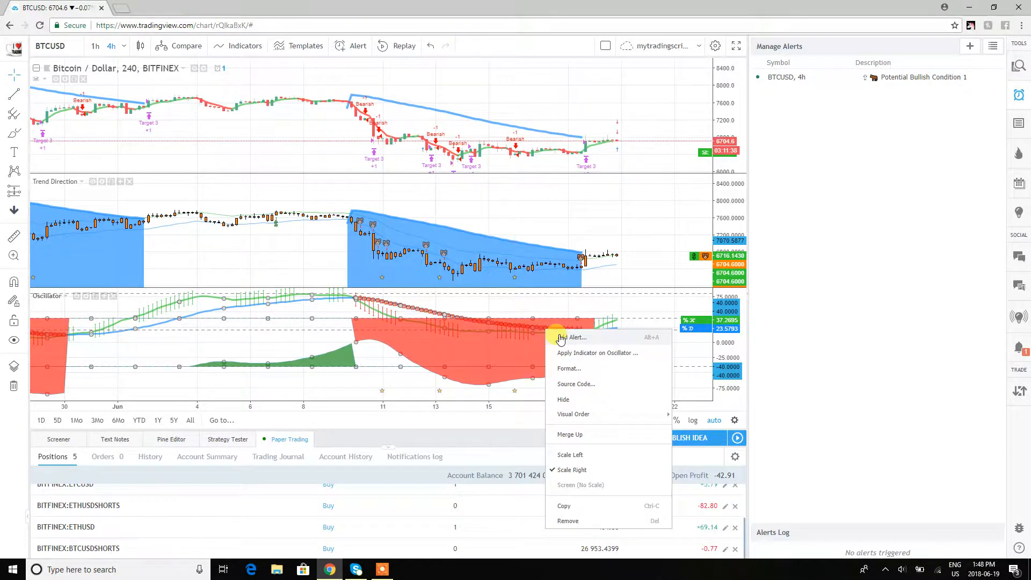
{"action": "left_click", "coordinate": [564, 336]}
{"action": "left_click", "coordinate": [561, 208]}
{"action": "left_click", "coordinate": [561, 218]}
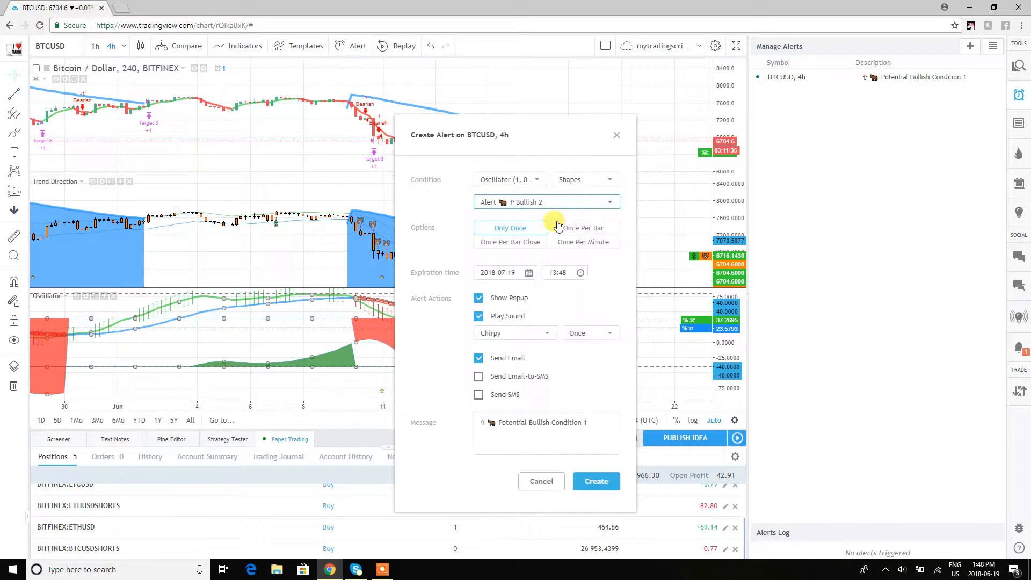
{"action": "left_click", "coordinate": [594, 479]}
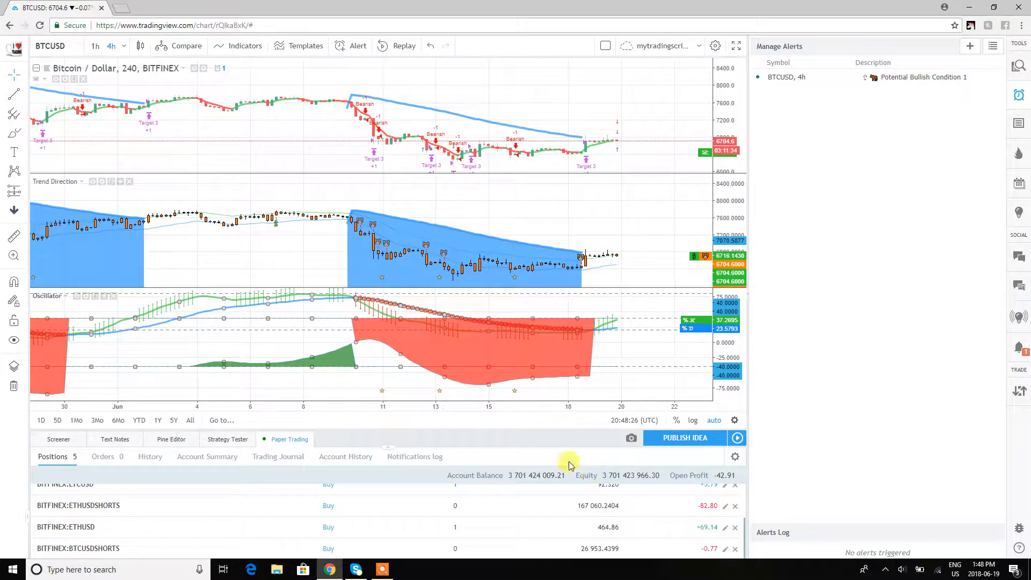
Step: Add an Oscillator alert on BTCUSD for the Bearish 3 condition, keeping the Chirpy sound
{"action": "right_click", "coordinate": [548, 330]}
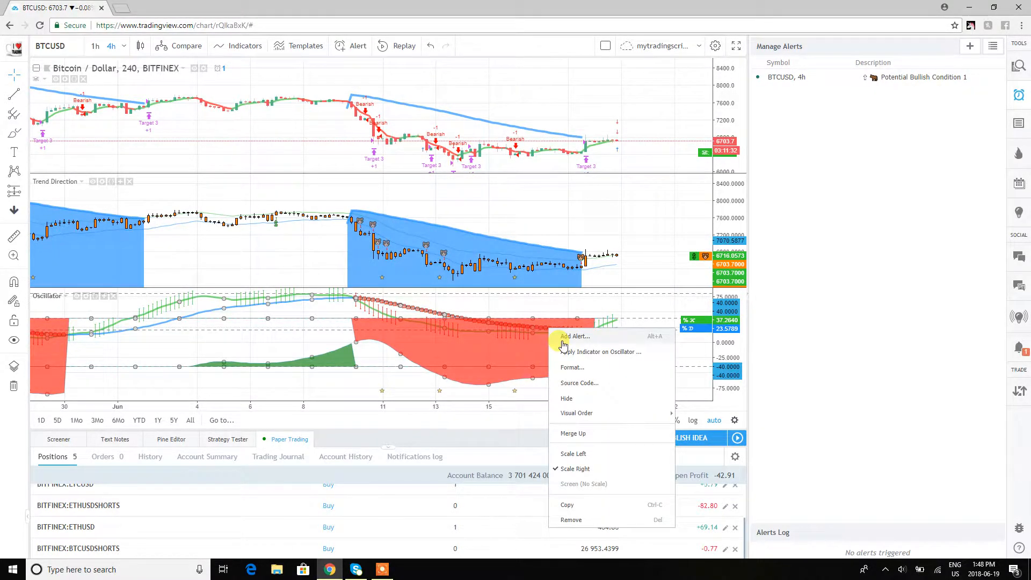
{"action": "left_click", "coordinate": [563, 338]}
{"action": "left_click", "coordinate": [534, 208]}
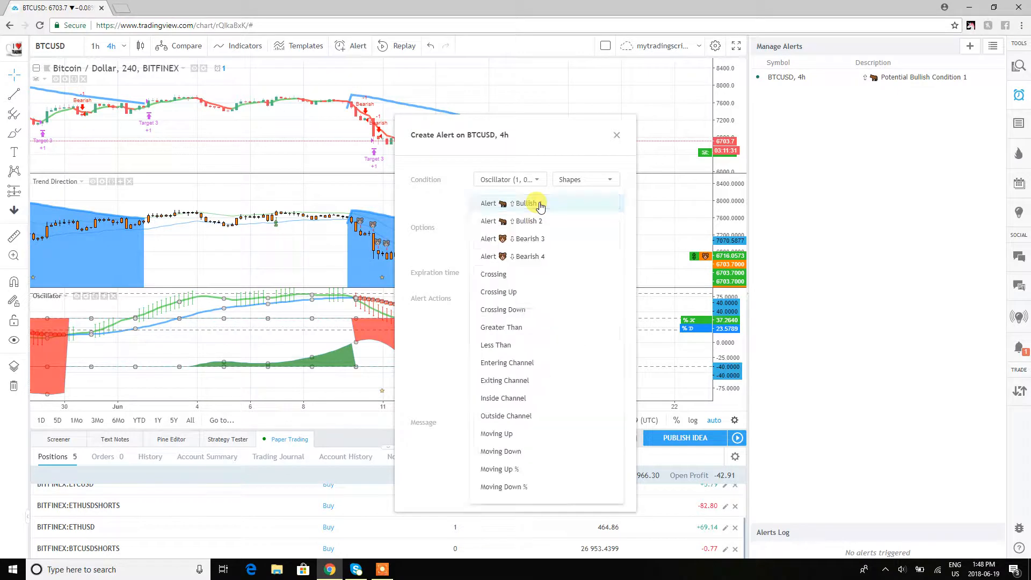
{"action": "left_click", "coordinate": [541, 242]}
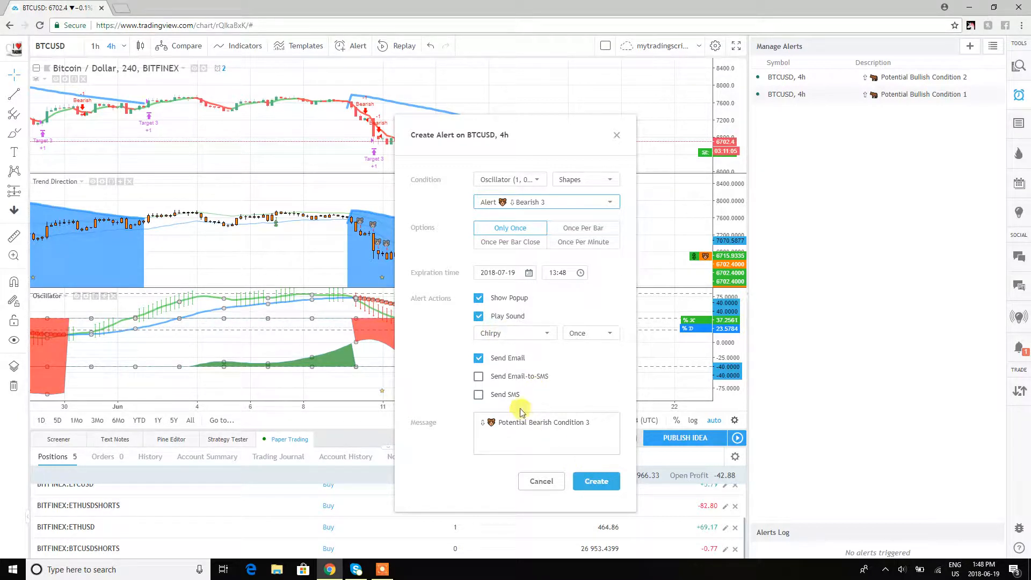
{"action": "left_click", "coordinate": [504, 335]}
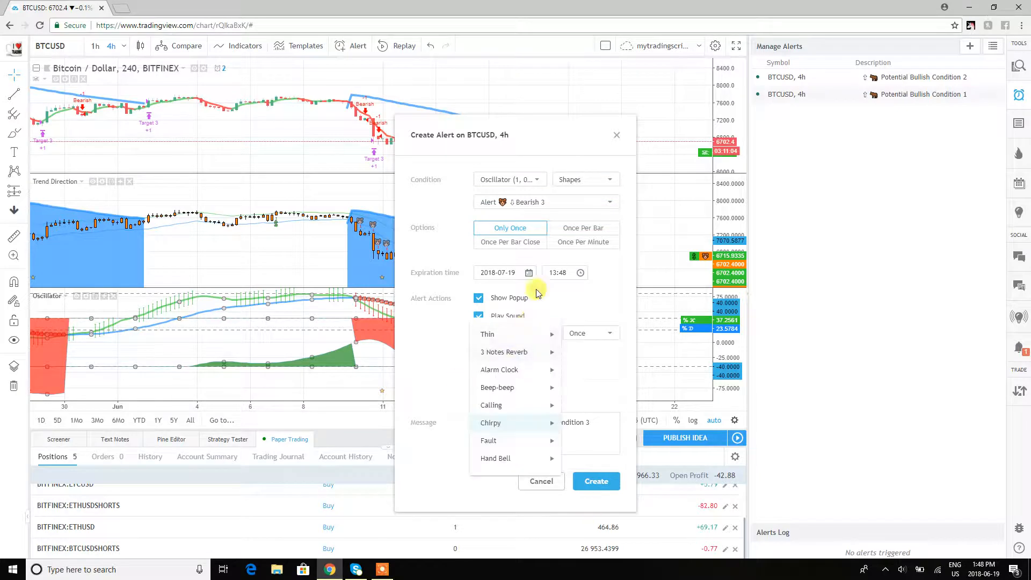
{"action": "left_click", "coordinate": [617, 376]}
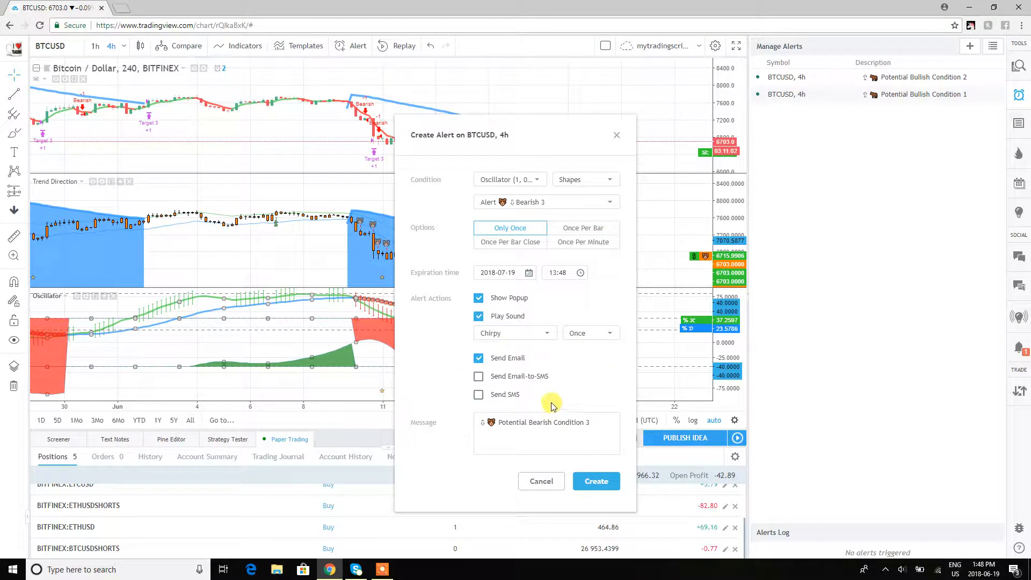
{"action": "left_click", "coordinate": [593, 481]}
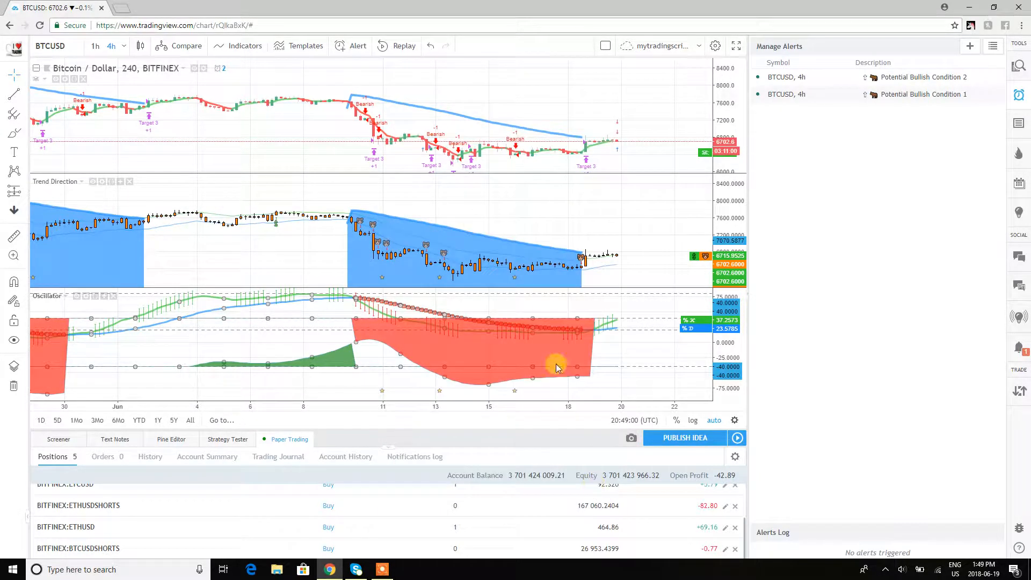
Step: Add an Oscillator alert on BTCUSD for the Bearish 4 condition
{"action": "right_click", "coordinate": [502, 323]}
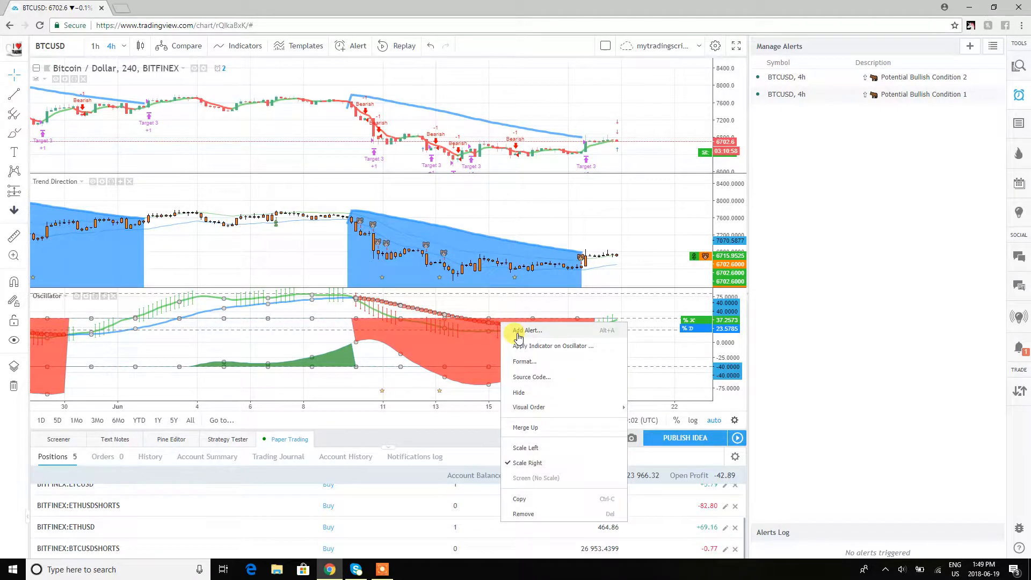
{"action": "left_click", "coordinate": [518, 337]}
{"action": "left_click", "coordinate": [536, 205]}
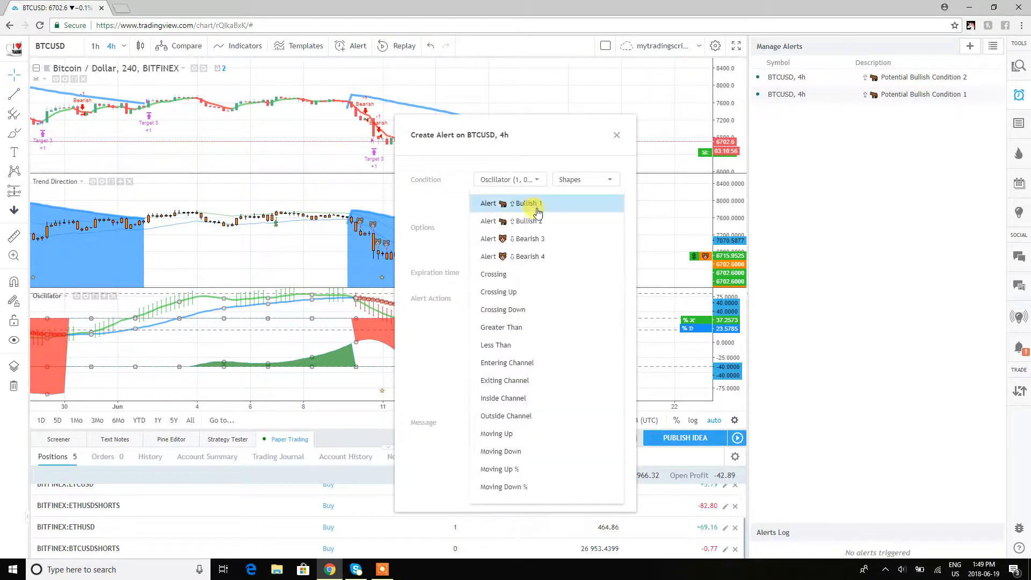
{"action": "left_click", "coordinate": [534, 257]}
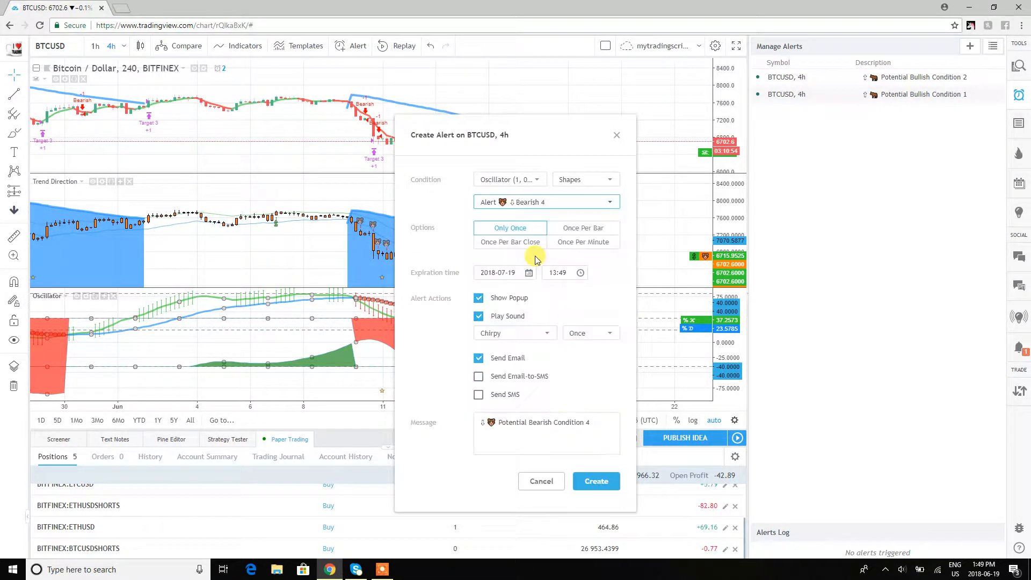
{"action": "left_click", "coordinate": [592, 482]}
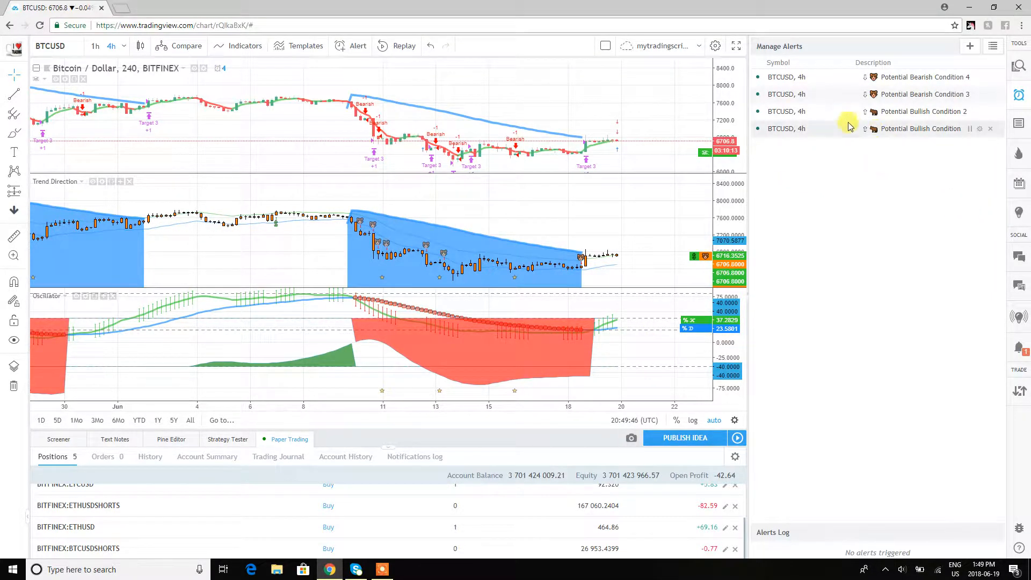
Step: View the management options of the Potential Bullish Condition 1 alert, and close the alerts manager
{"action": "right_click", "coordinate": [821, 137]}
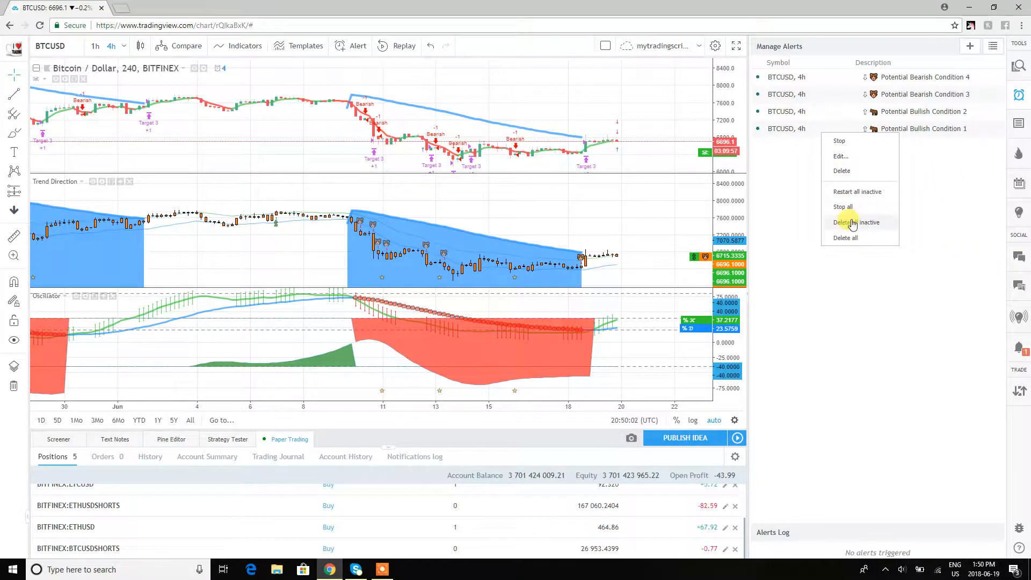
{"action": "left_click", "coordinate": [825, 294]}
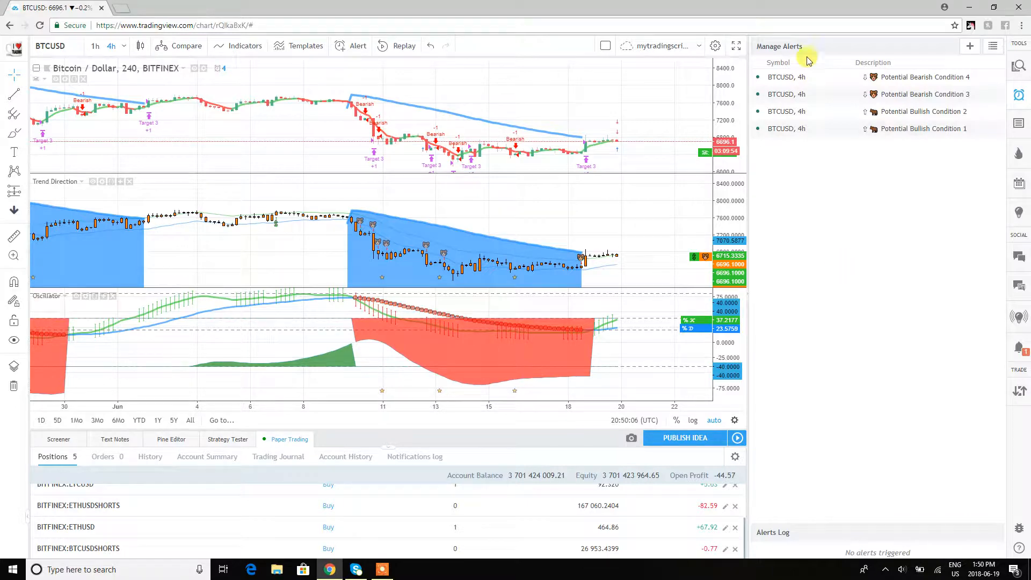
{"action": "left_click", "coordinate": [1019, 96]}
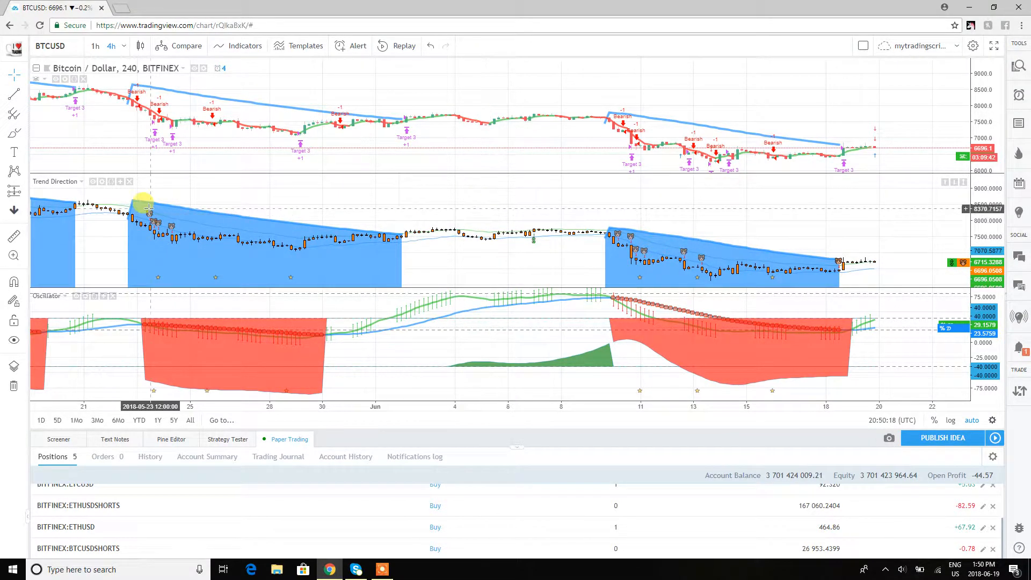
Step: Try out the left price axis in the chart's scale properties, and apply the settings with it turned off
{"action": "right_click", "coordinate": [109, 160]}
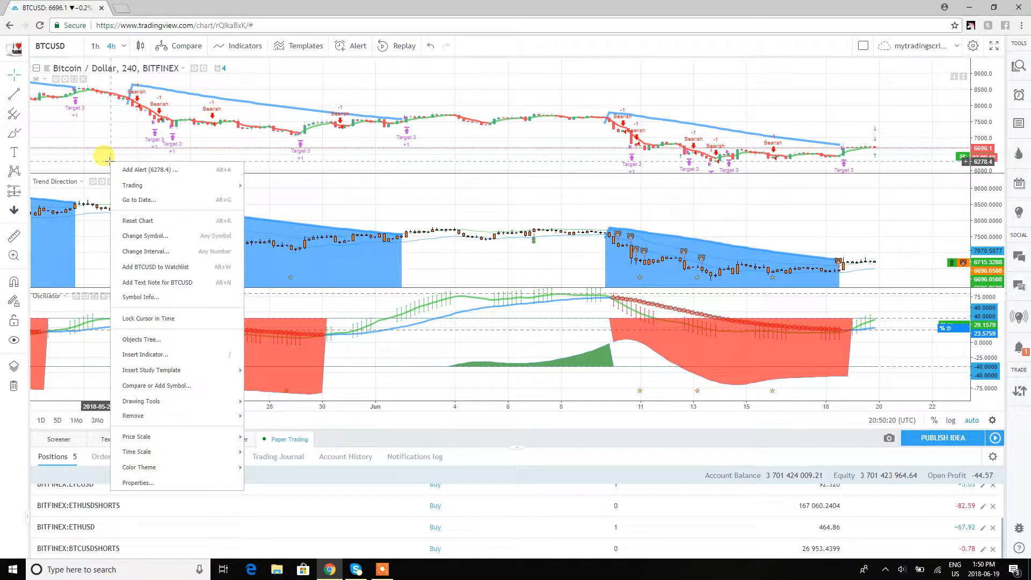
{"action": "left_click", "coordinate": [138, 483]}
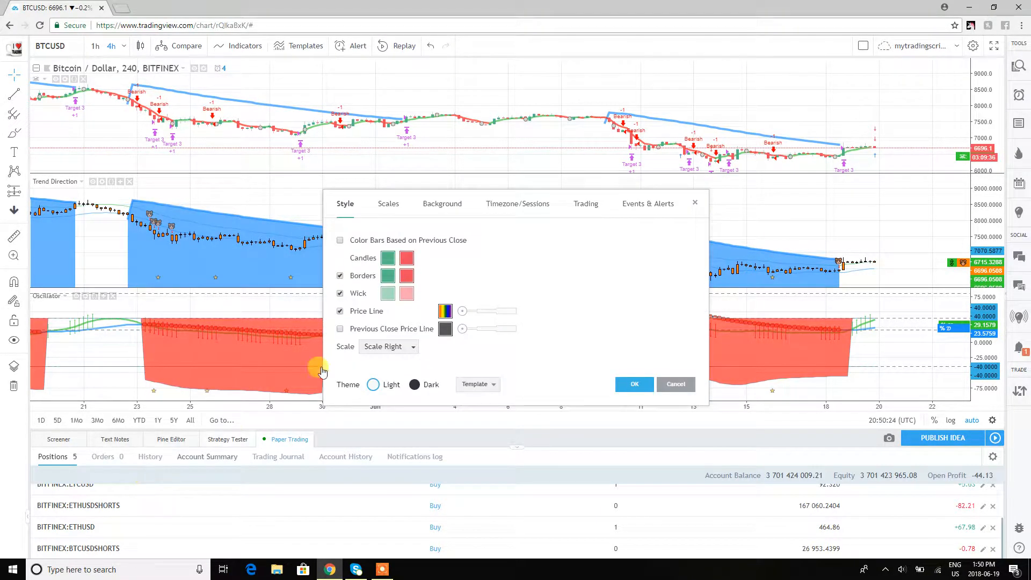
{"action": "left_click", "coordinate": [387, 209]}
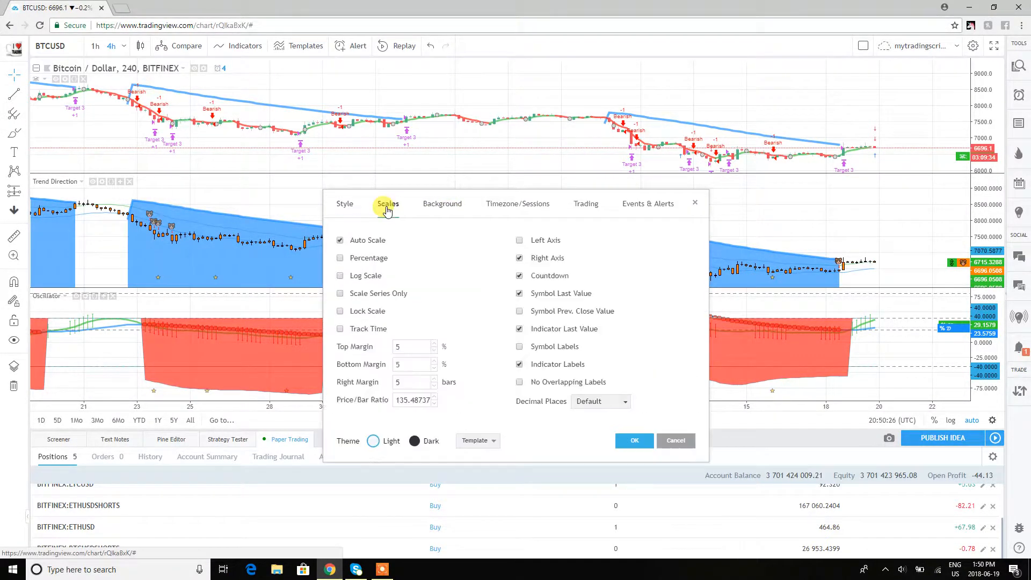
{"action": "left_click", "coordinate": [520, 240]}
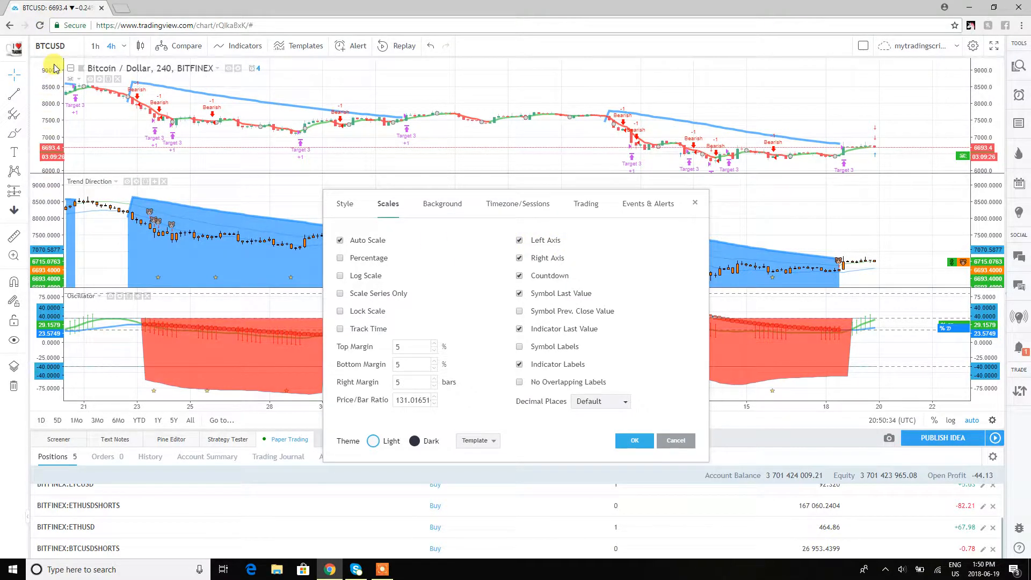
{"action": "left_click", "coordinate": [520, 243]}
{"action": "left_click", "coordinate": [520, 243]}
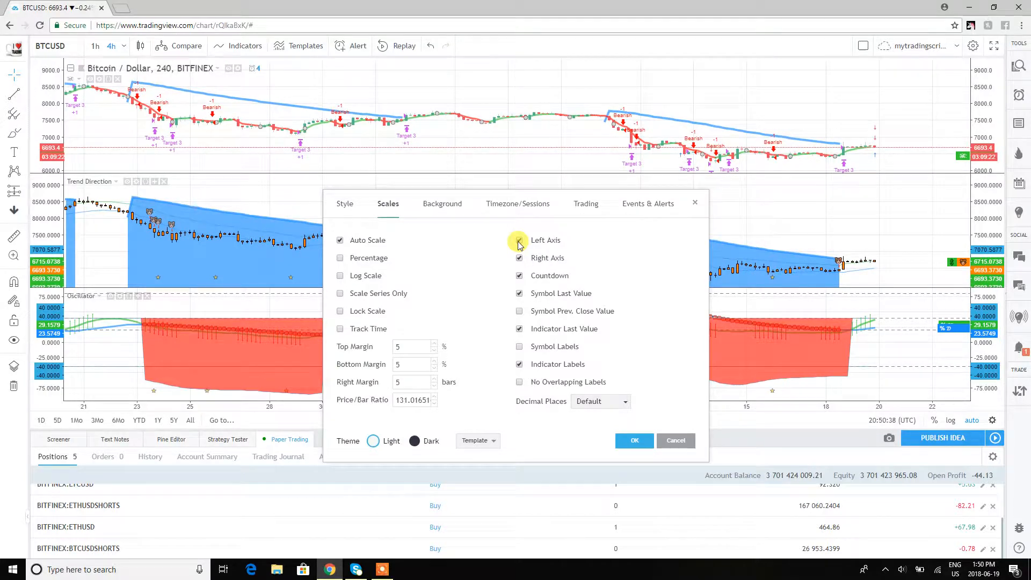
{"action": "left_click", "coordinate": [520, 243]}
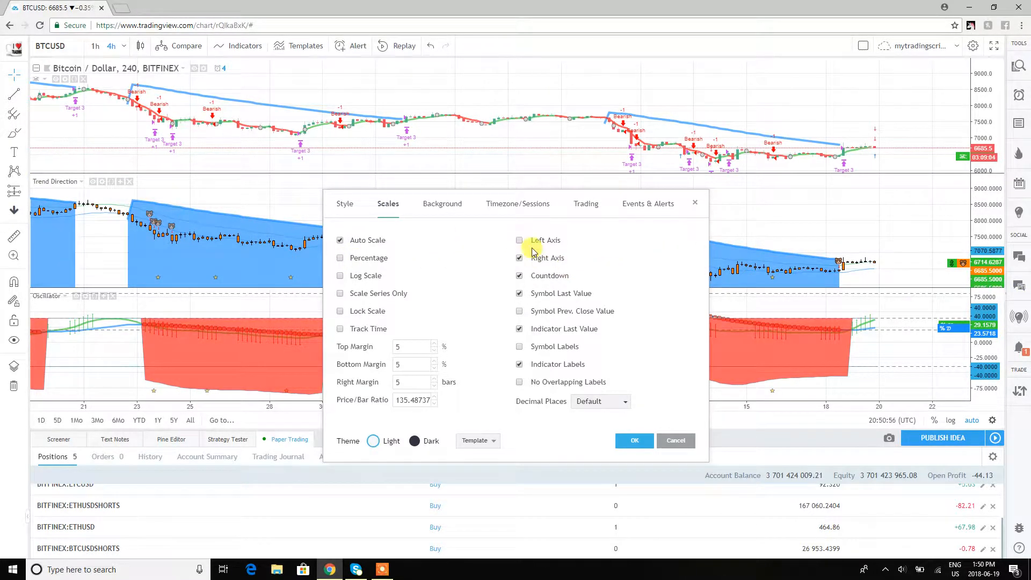
{"action": "left_click", "coordinate": [635, 440]}
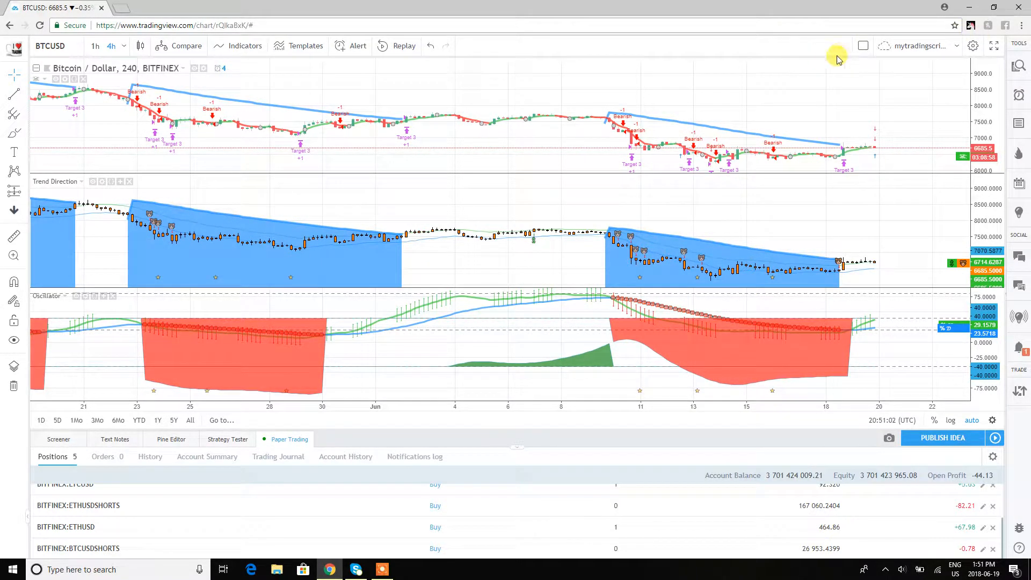
Step: Split the chart layout into two side-by-side charts, and check the selected layout among the layout options
{"action": "left_click", "coordinate": [864, 47]}
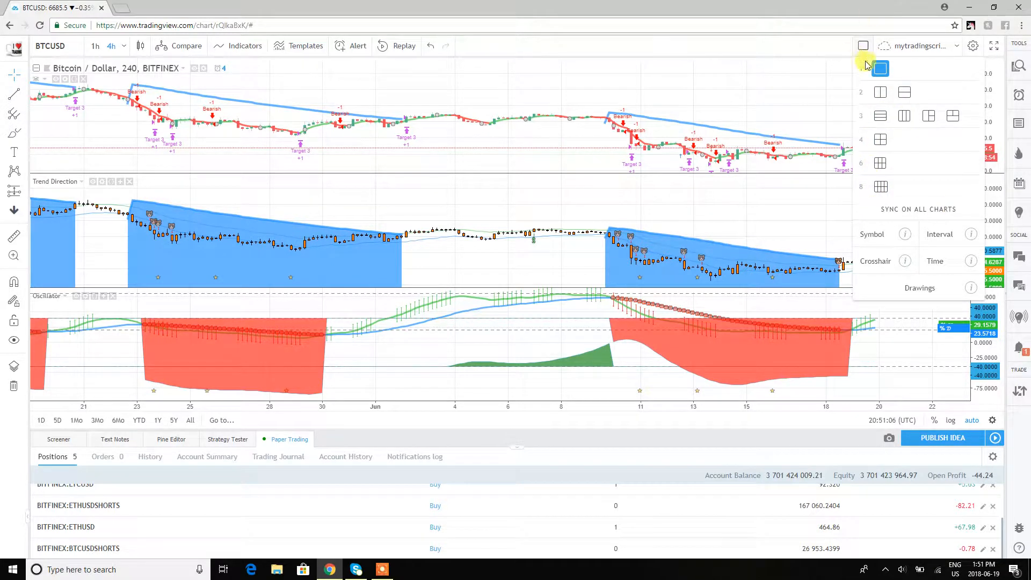
{"action": "left_click", "coordinate": [879, 94]}
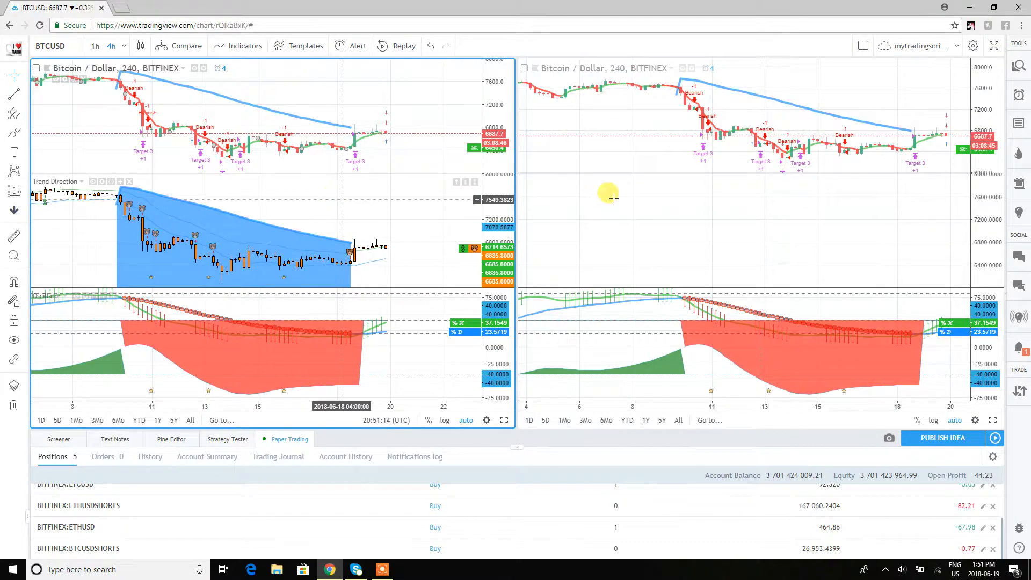
{"action": "left_click", "coordinate": [862, 47]}
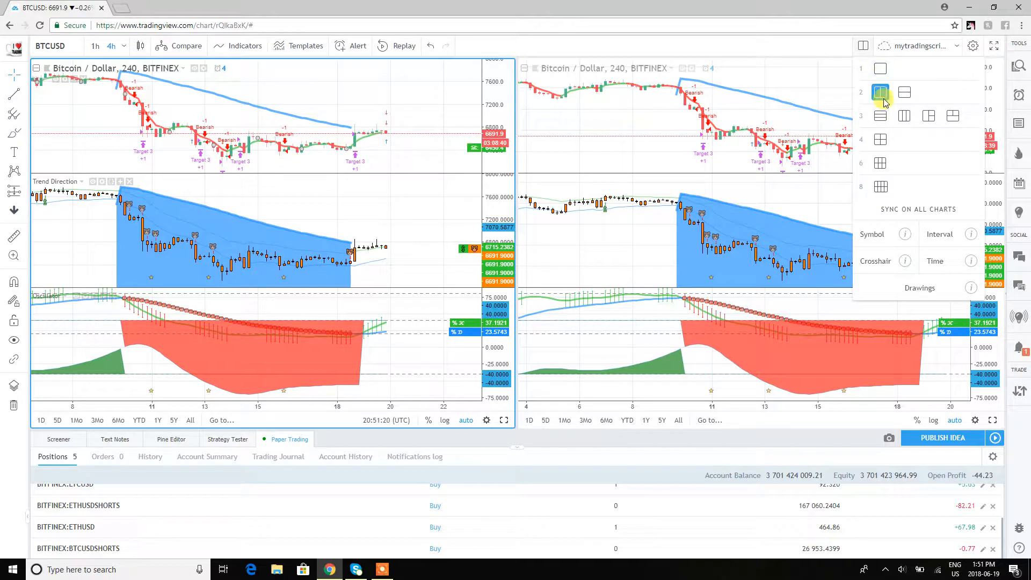
{"action": "left_click", "coordinate": [860, 48]}
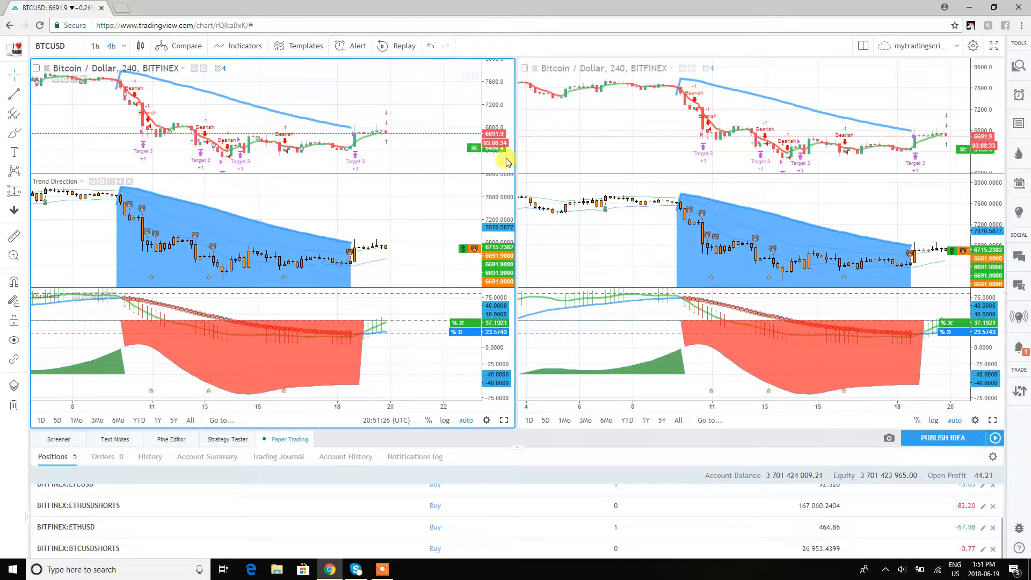
Step: Change the symbol of the second chart to ETHUSD (Ethereum / Dollar) from Bitfinex
{"action": "right_click", "coordinate": [556, 70]}
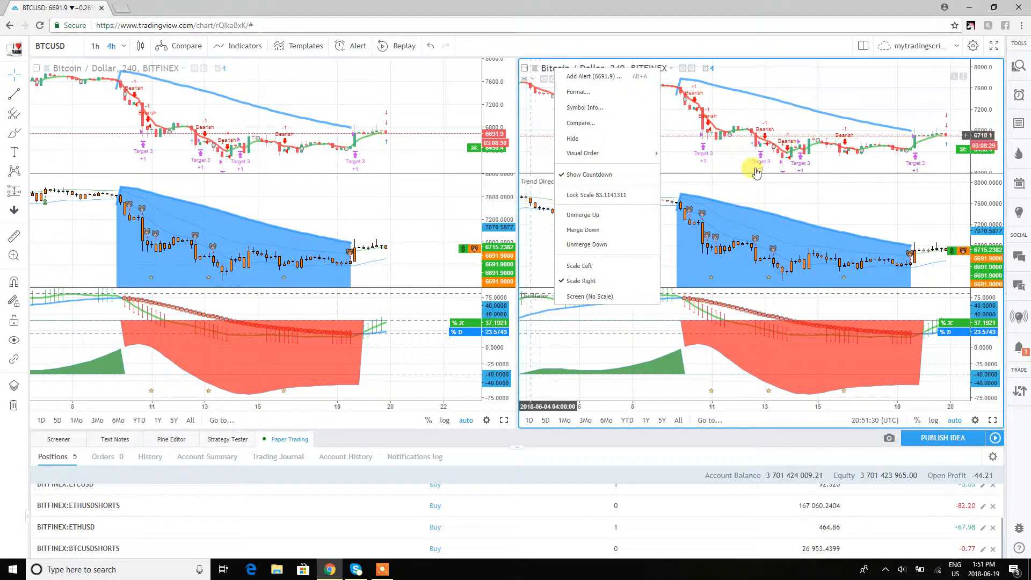
{"action": "left_click", "coordinate": [810, 197]}
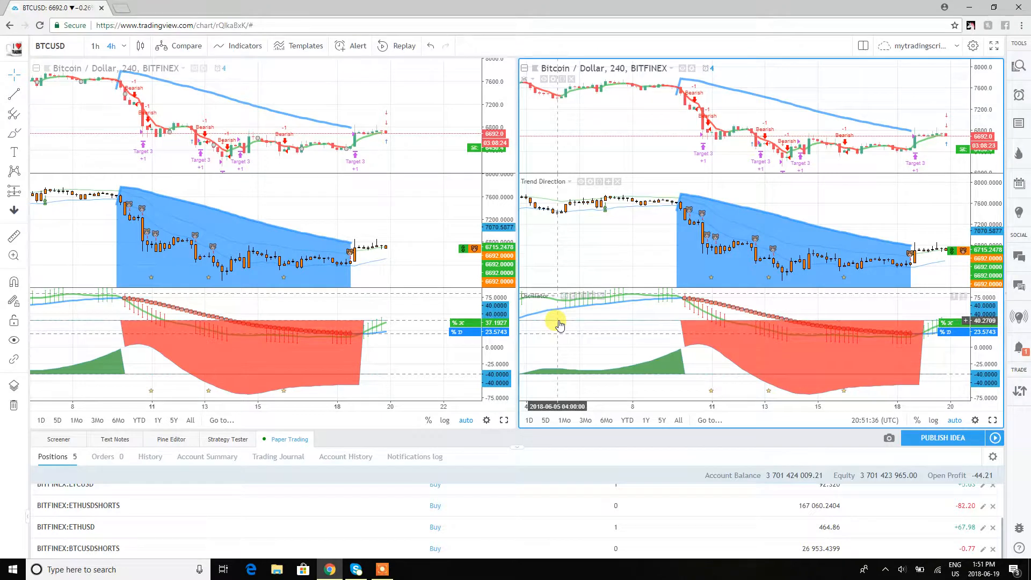
{"action": "left_click", "coordinate": [49, 47]}
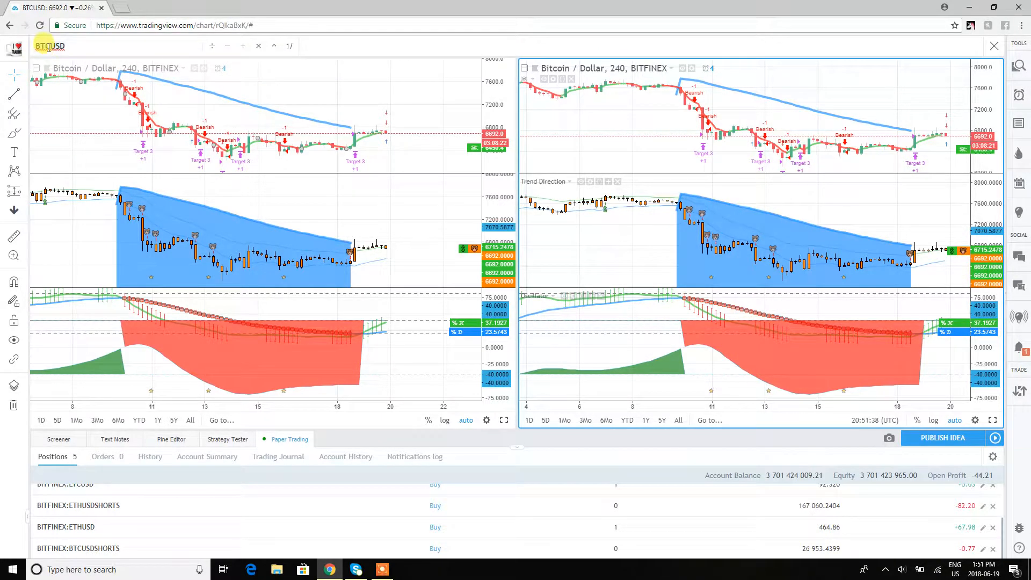
{"action": "type", "text": "ETH"}
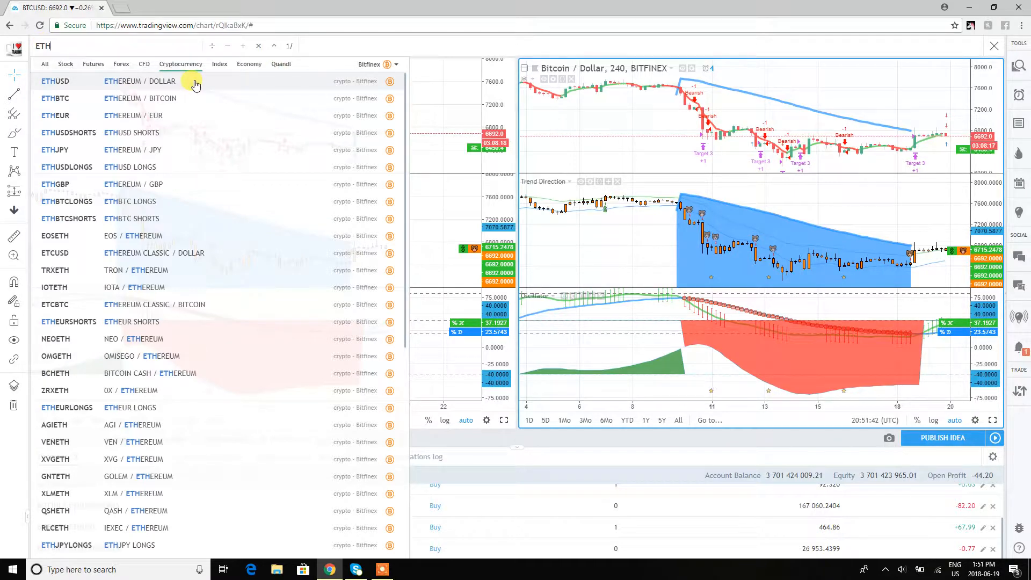
{"action": "left_click", "coordinate": [223, 86]}
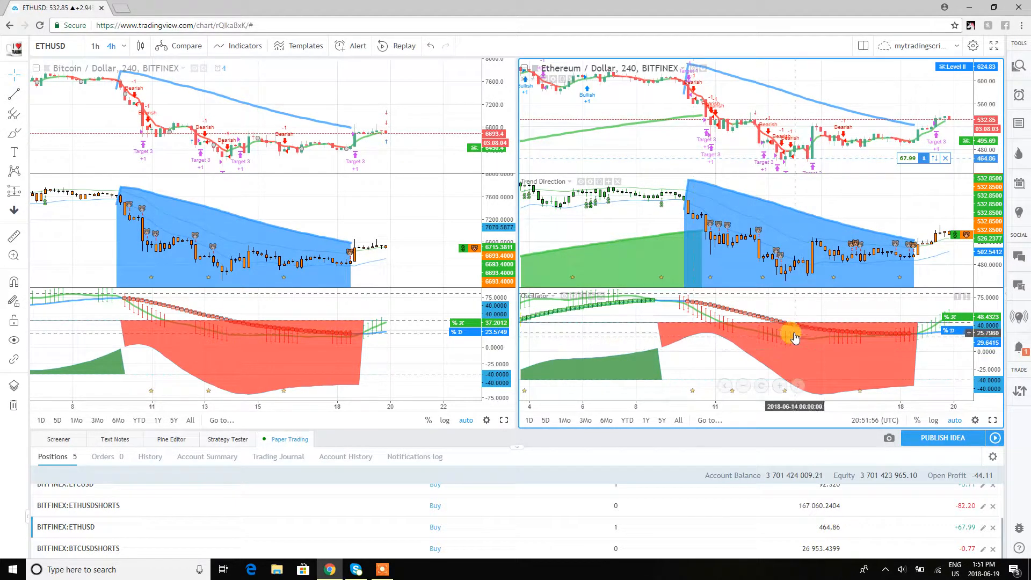
Step: Show the alerts manager and add an Oscillator alert on ETHUSD for the Bullish 1 condition with the Thin sound
{"action": "left_click", "coordinate": [1019, 96]}
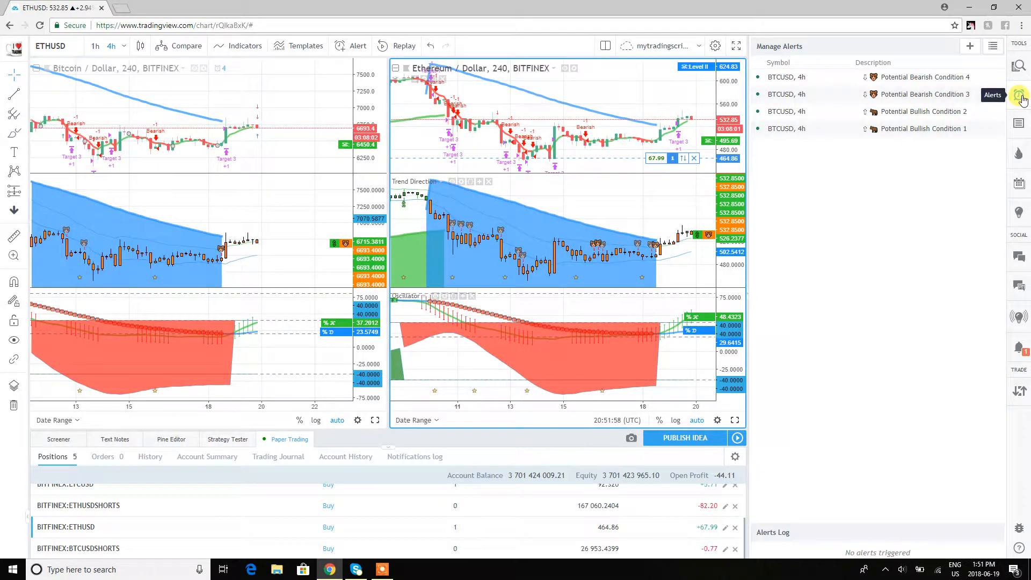
{"action": "right_click", "coordinate": [594, 337]}
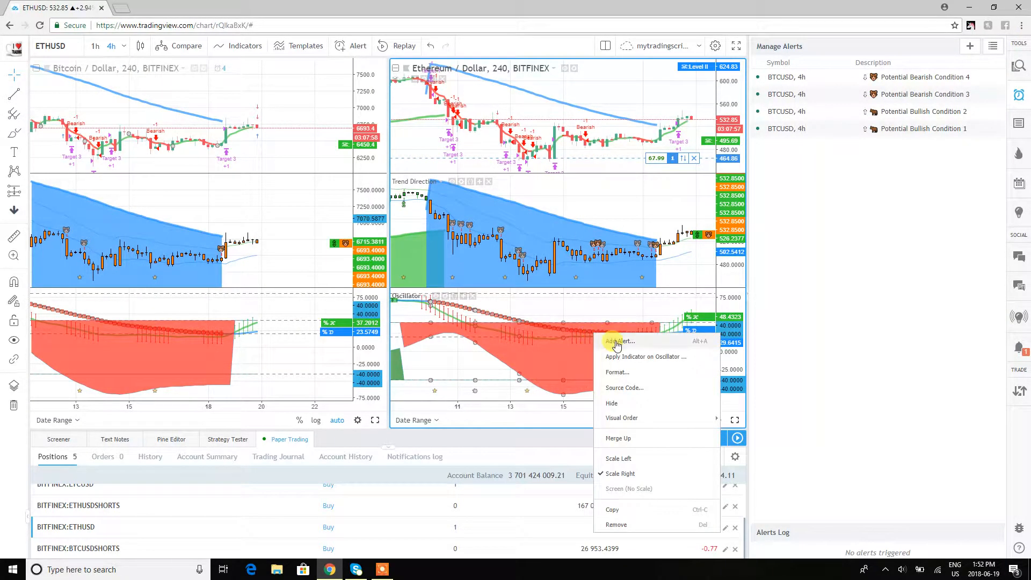
{"action": "left_click", "coordinate": [612, 341]}
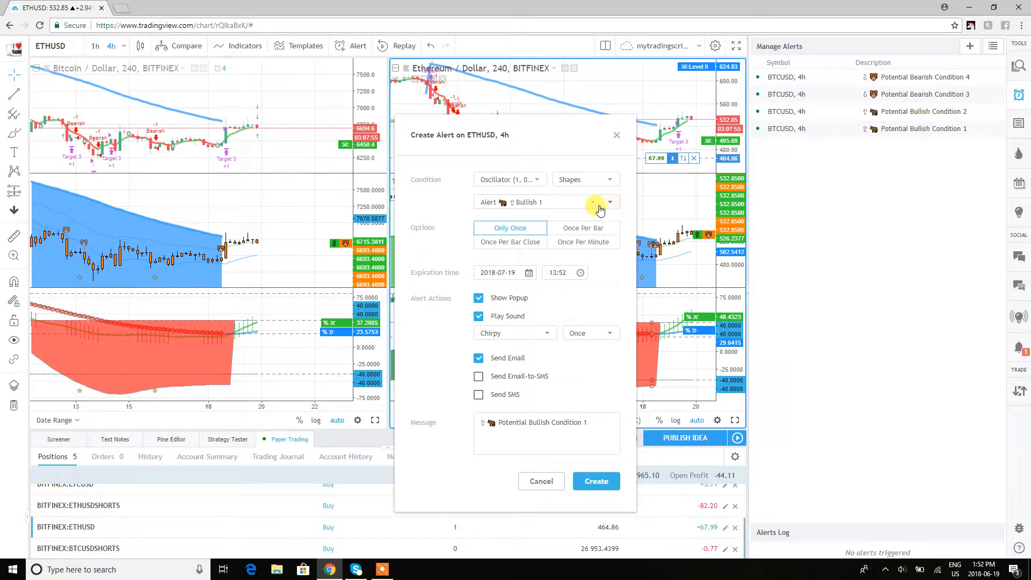
{"action": "left_click", "coordinate": [567, 203]}
{"action": "left_click", "coordinate": [543, 203]}
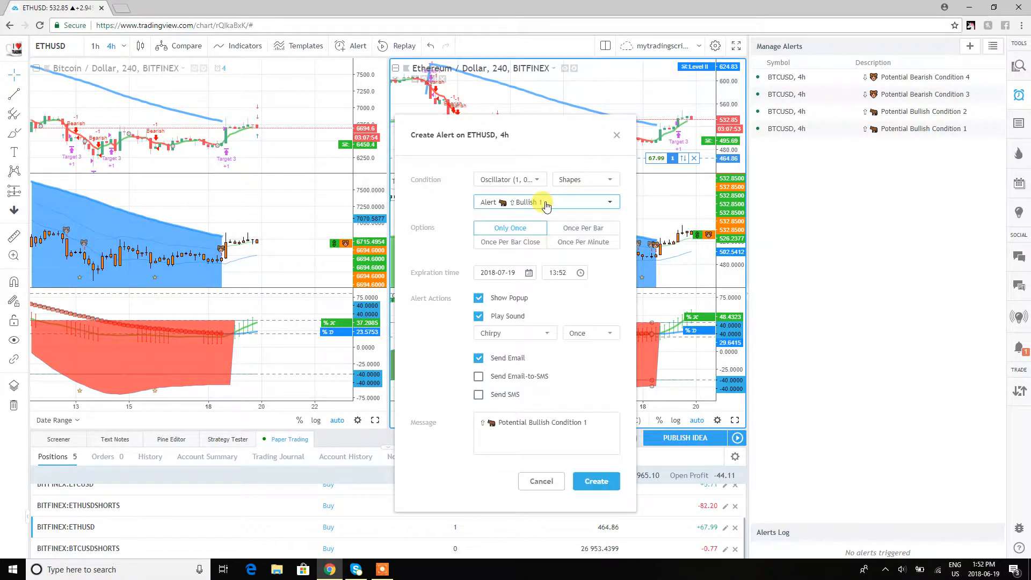
{"action": "left_click", "coordinate": [502, 334]}
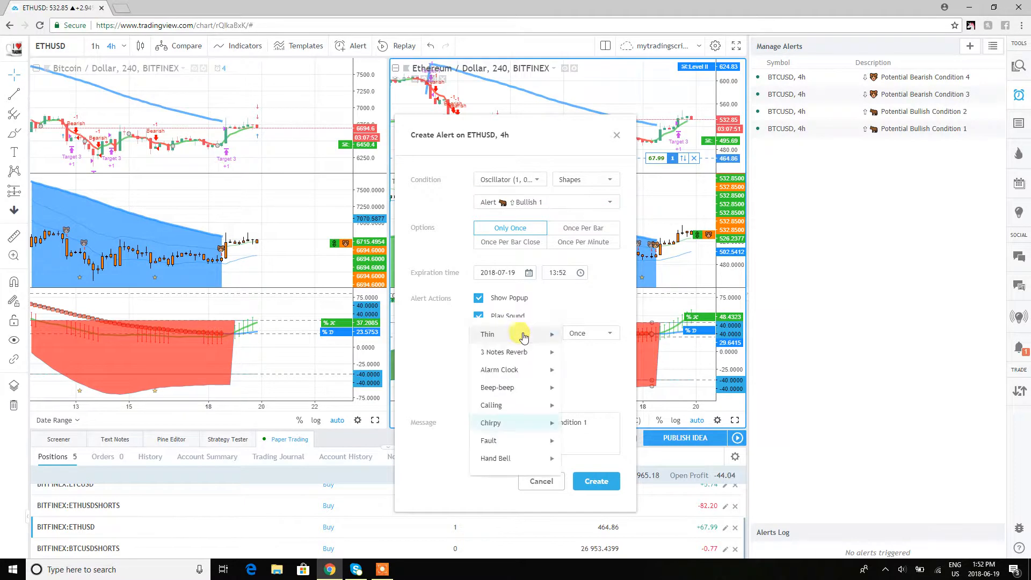
{"action": "left_click", "coordinate": [495, 350]}
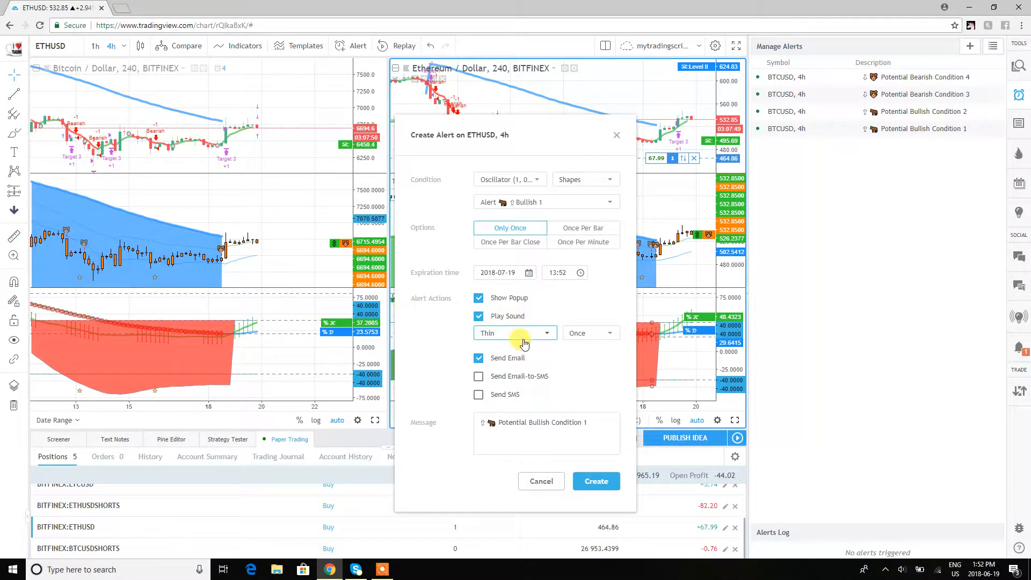
{"action": "left_click", "coordinate": [594, 483]}
Step: Add an Oscillator alert on ETHUSD for the Bullish 2 condition, keeping the Thin sound
{"action": "right_click", "coordinate": [586, 334]}
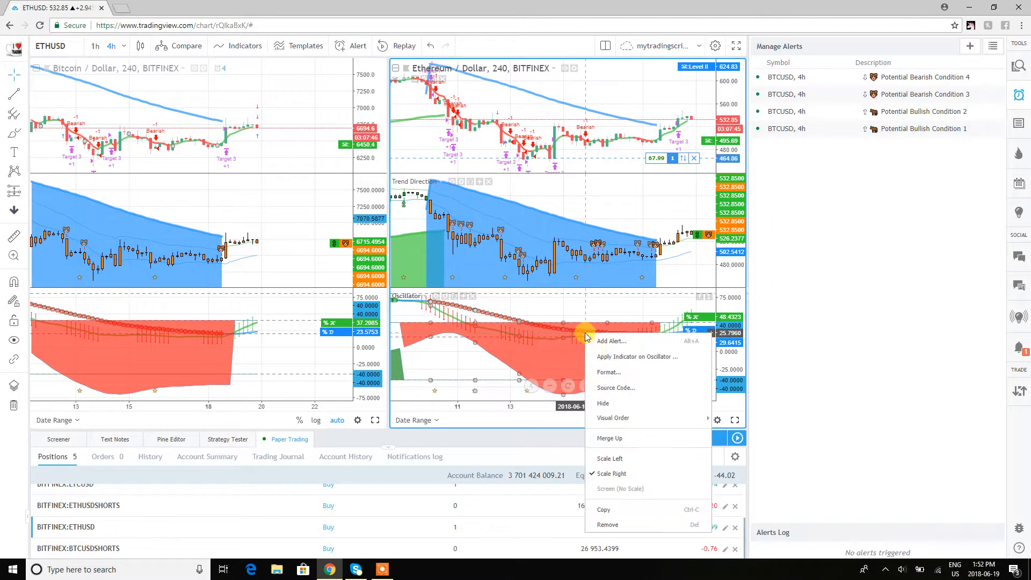
{"action": "left_click", "coordinate": [601, 341]}
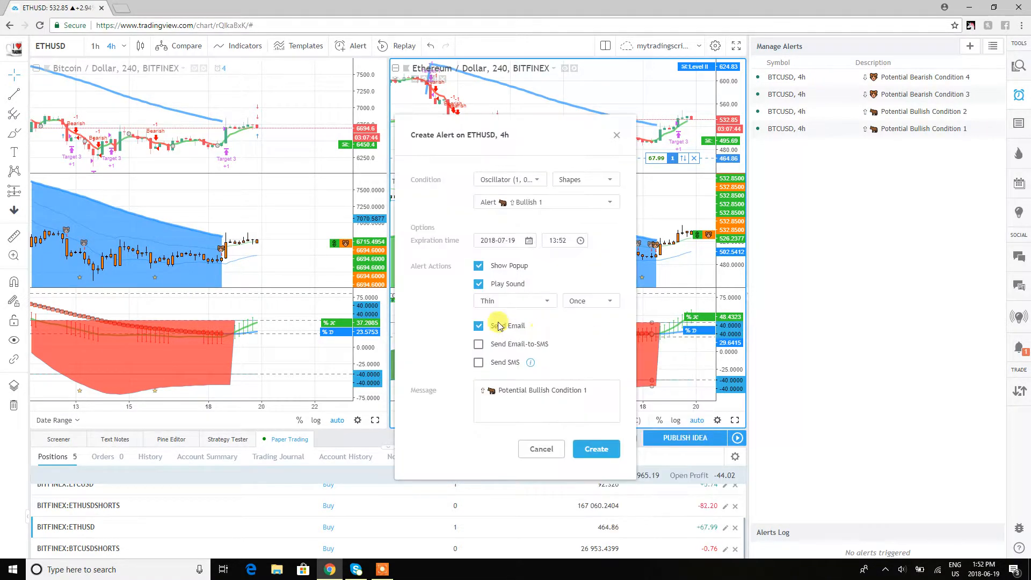
{"action": "left_click", "coordinate": [548, 200]}
{"action": "left_click", "coordinate": [530, 227]}
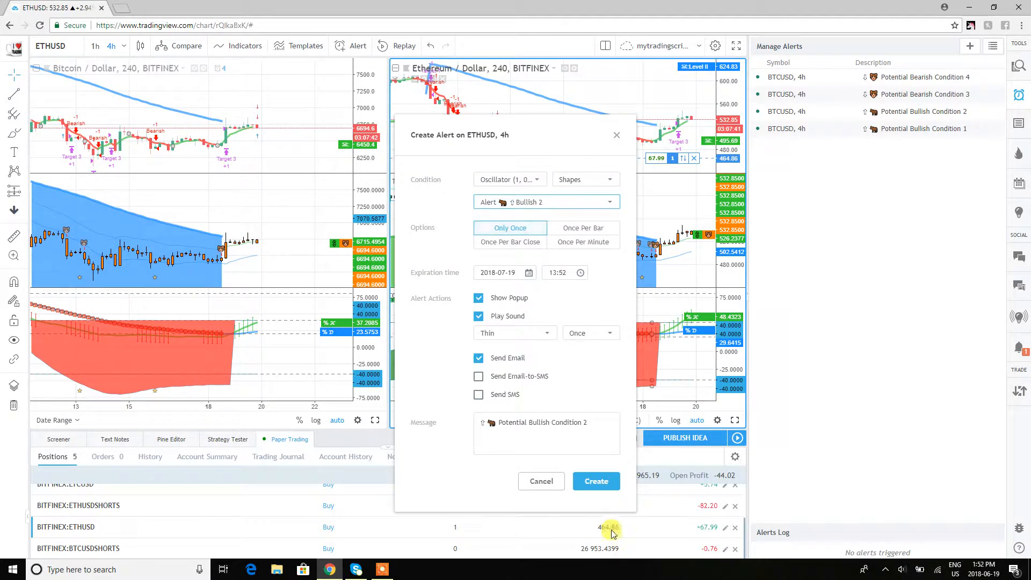
{"action": "left_click", "coordinate": [576, 476]}
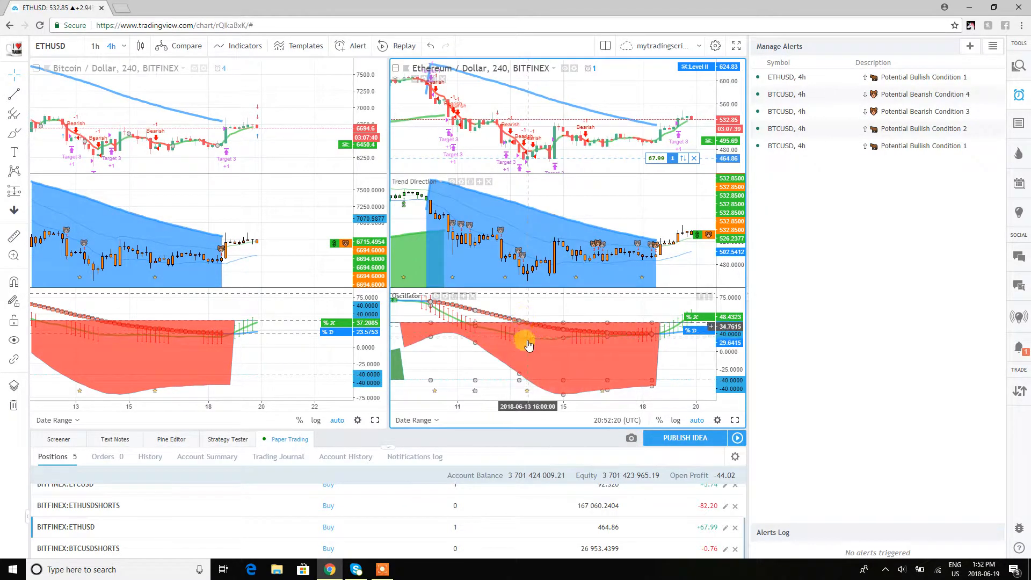
Step: Add an Oscillator alert on ETHUSD for the Bearish 3 condition, keeping the Thin sound
{"action": "right_click", "coordinate": [546, 329]}
{"action": "left_click", "coordinate": [570, 335]}
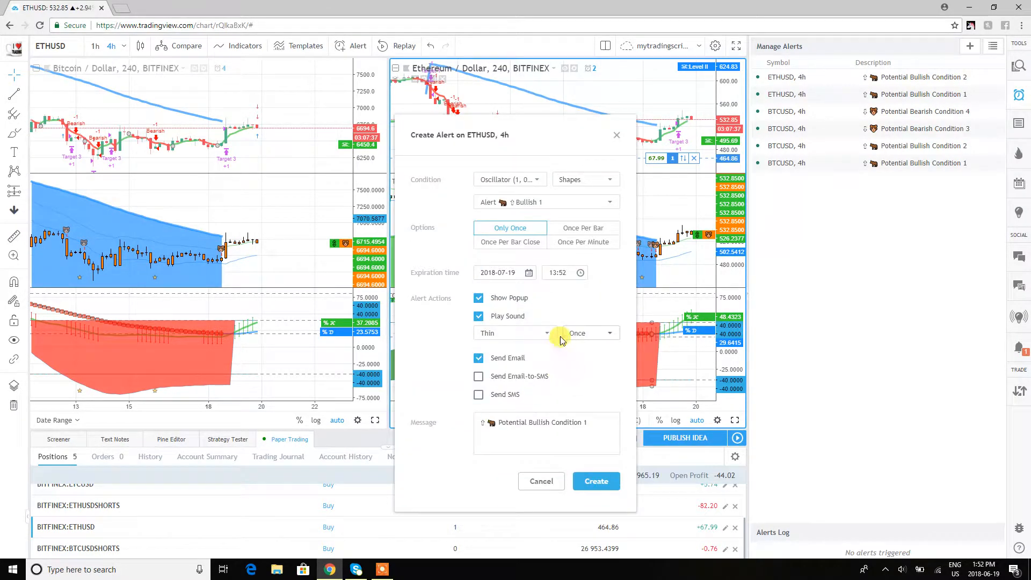
{"action": "left_click", "coordinate": [545, 203]}
{"action": "left_click", "coordinate": [546, 220]}
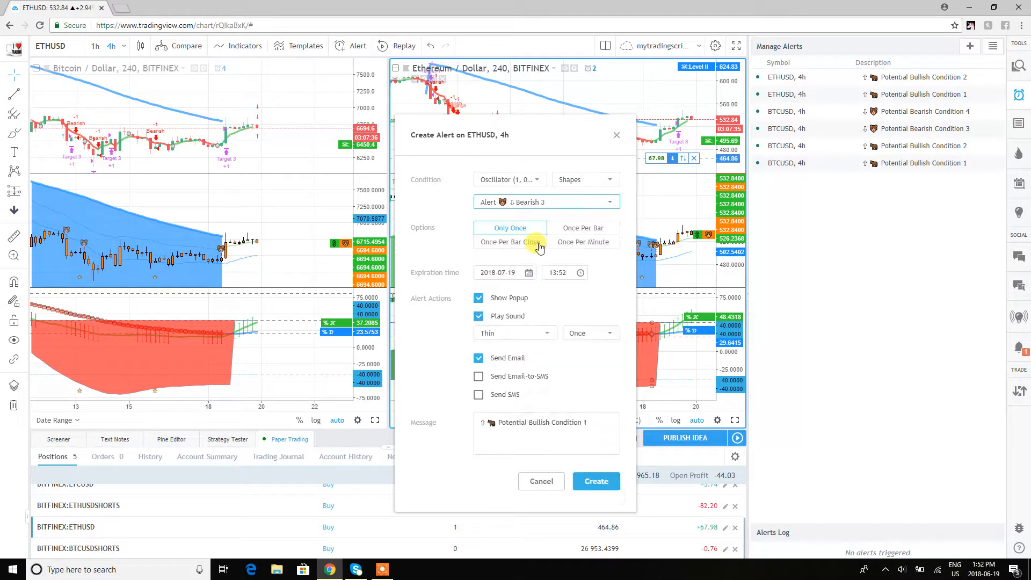
{"action": "left_click", "coordinate": [596, 481]}
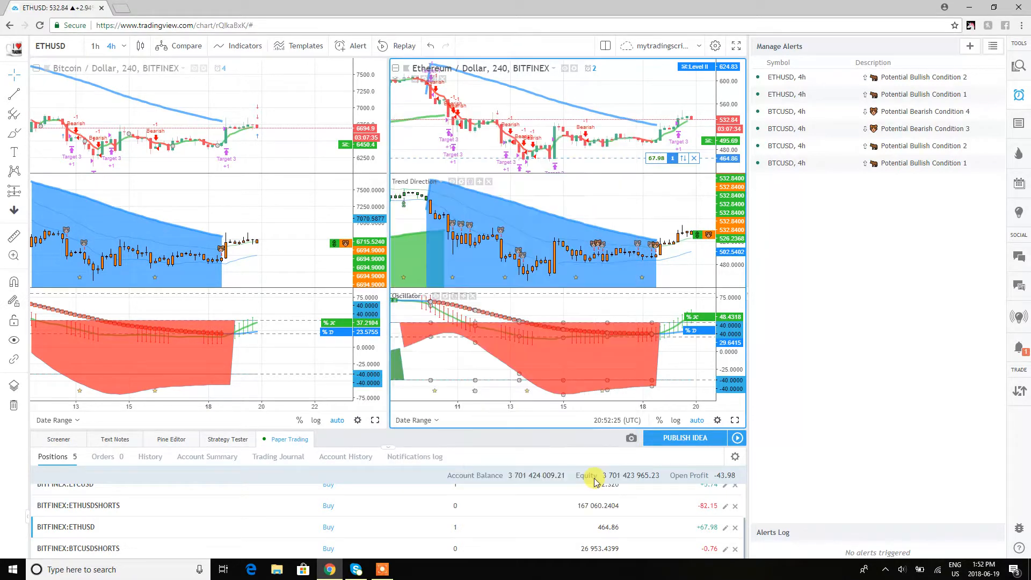
Step: Add an Oscillator alert on ETHUSD for the Bearish 4 condition with the Thin sound, and close the alerts manager
{"action": "right_click", "coordinate": [580, 334]}
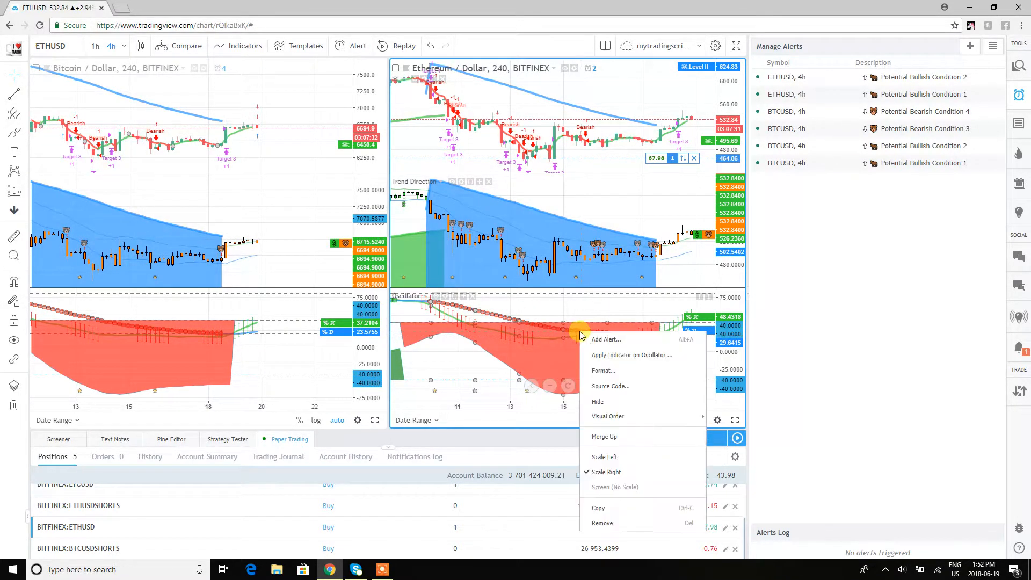
{"action": "left_click", "coordinate": [590, 337]}
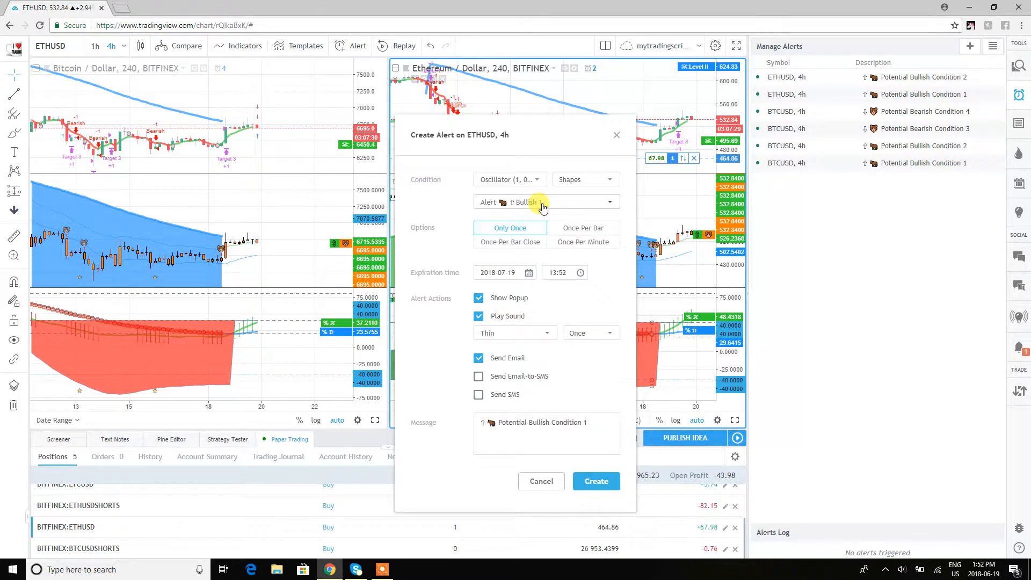
{"action": "left_click", "coordinate": [560, 208]}
{"action": "left_click", "coordinate": [552, 257]}
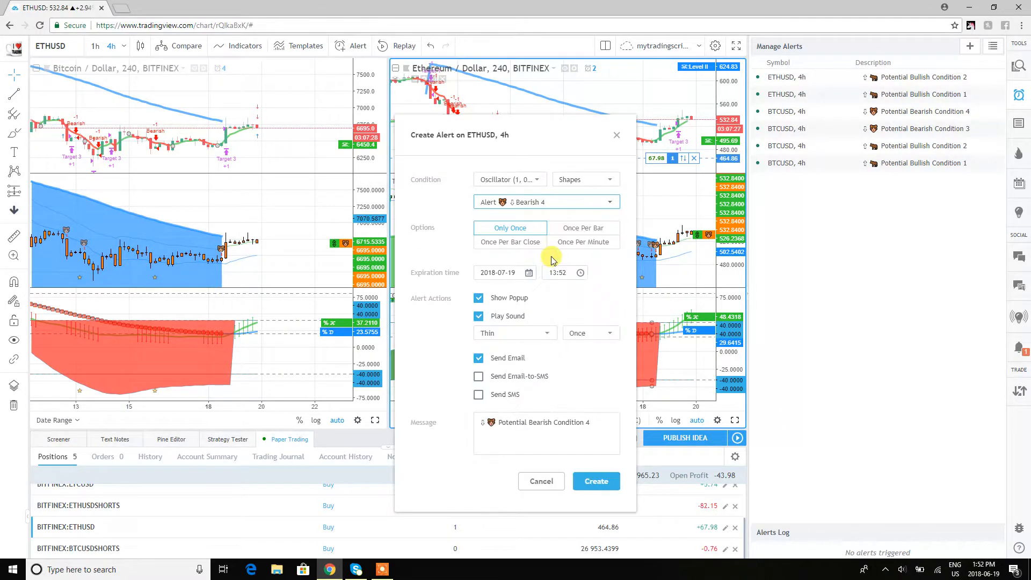
{"action": "left_click", "coordinate": [595, 481]}
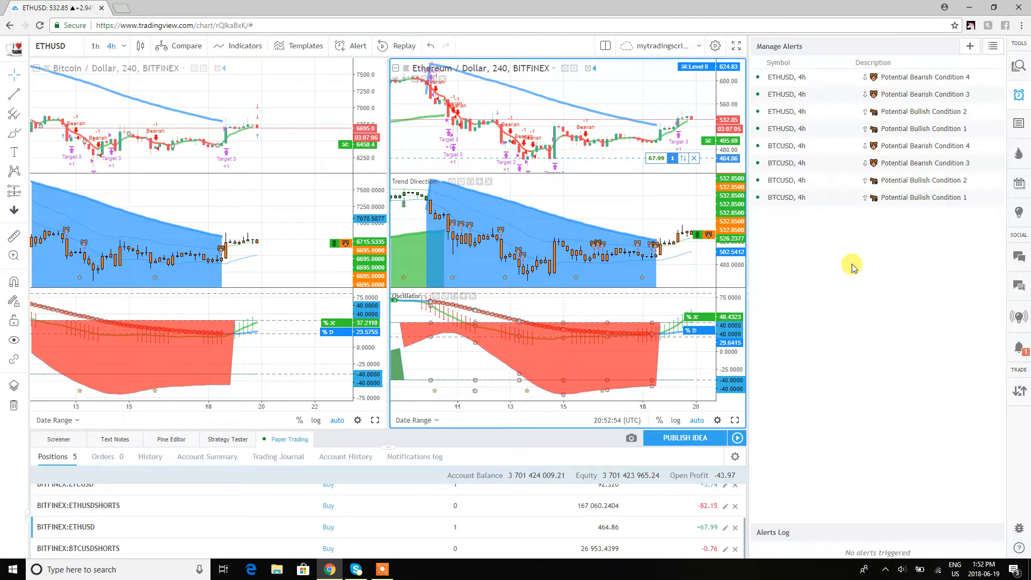
{"action": "left_click", "coordinate": [1018, 95]}
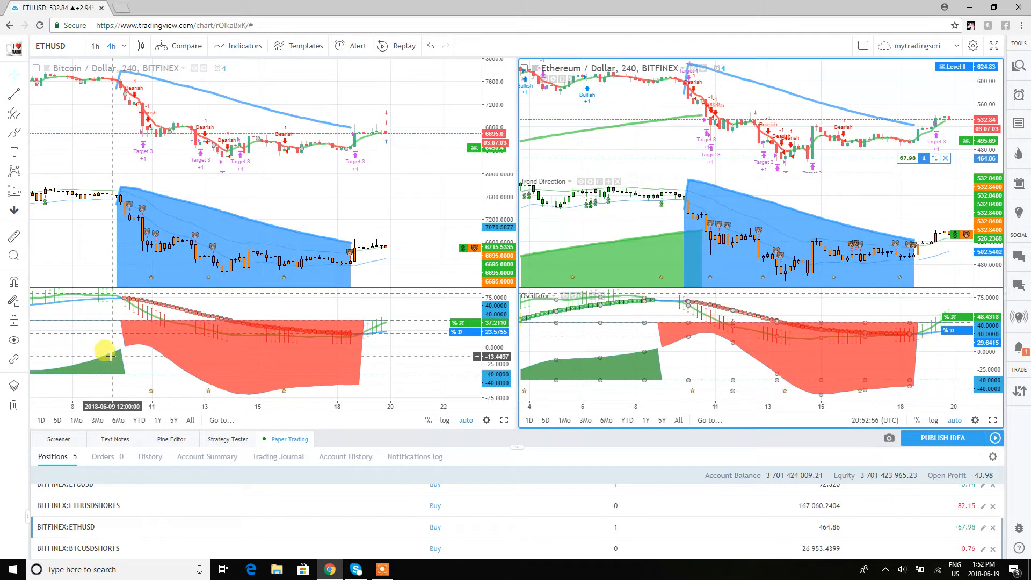